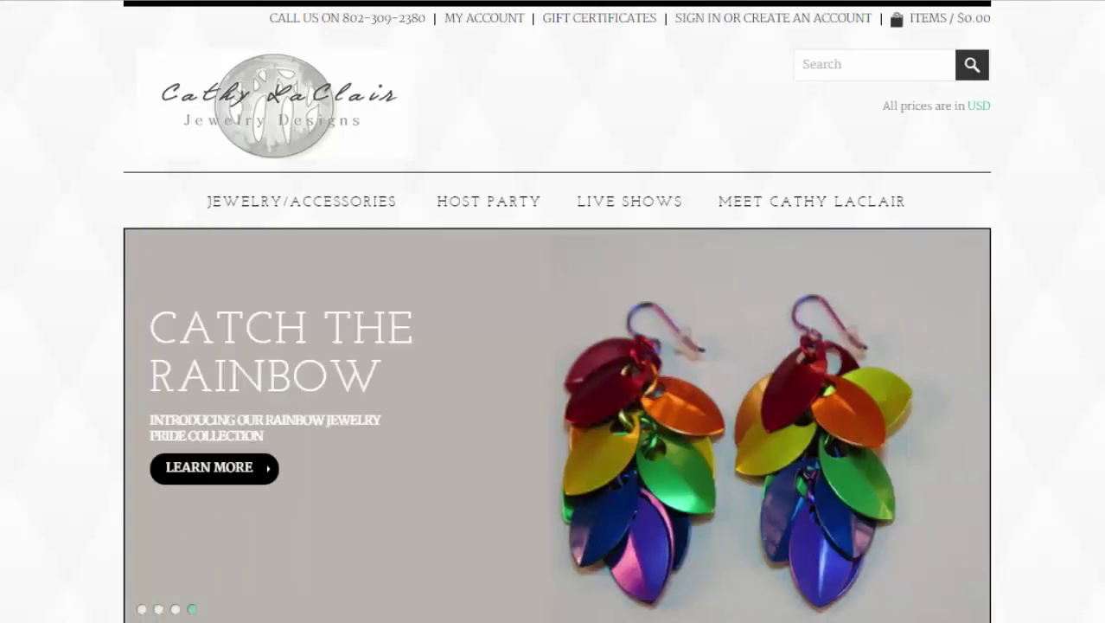
Examine the jewelry store's home page, from the banner through the featured, top-selling and new products.
scroll(554, 346, down, 1)
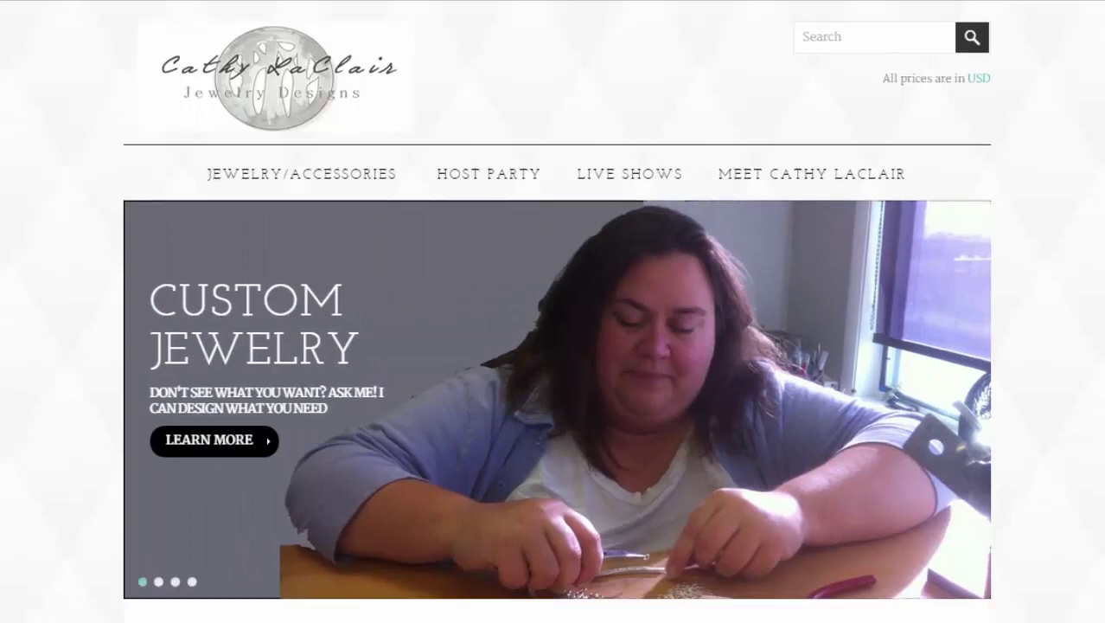
scroll(553, 345, down, 5)
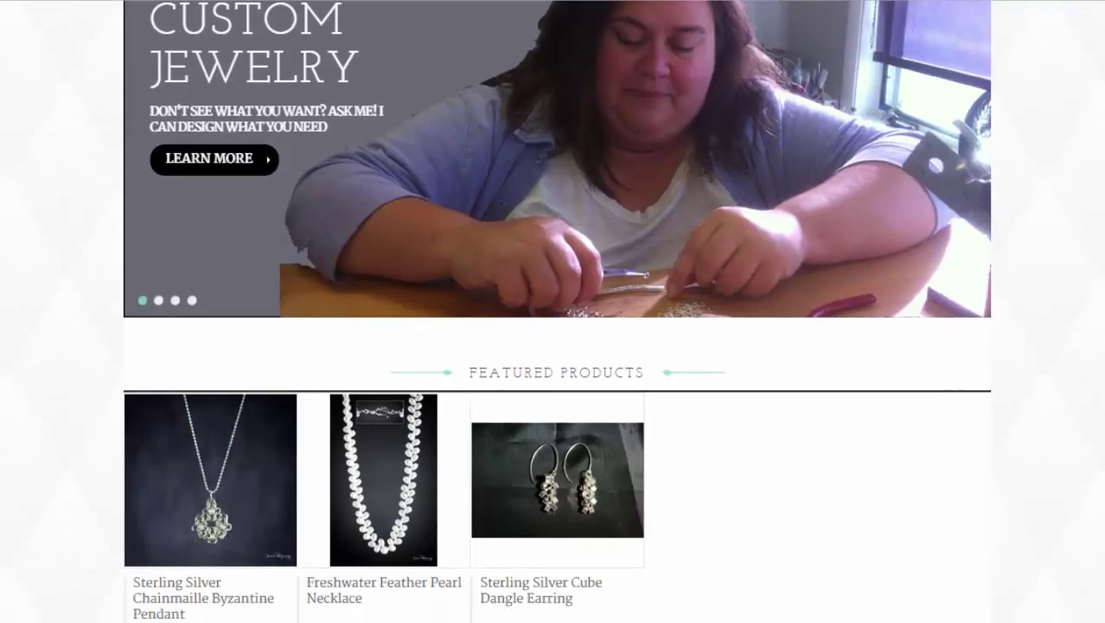
scroll(557, 312, down, 7)
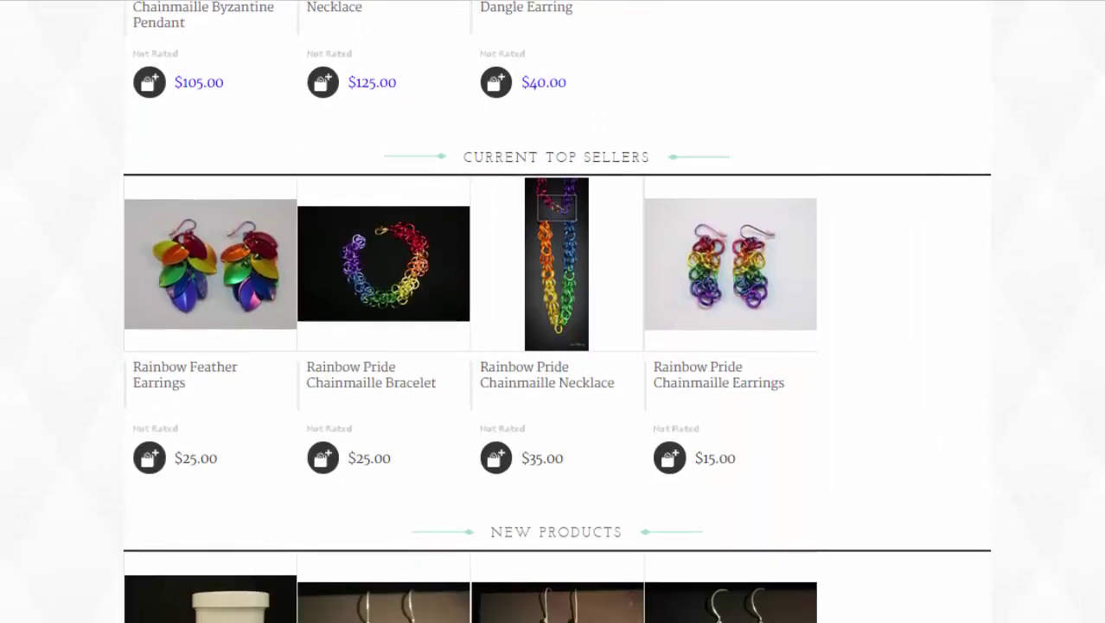
scroll(554, 311, down, 7)
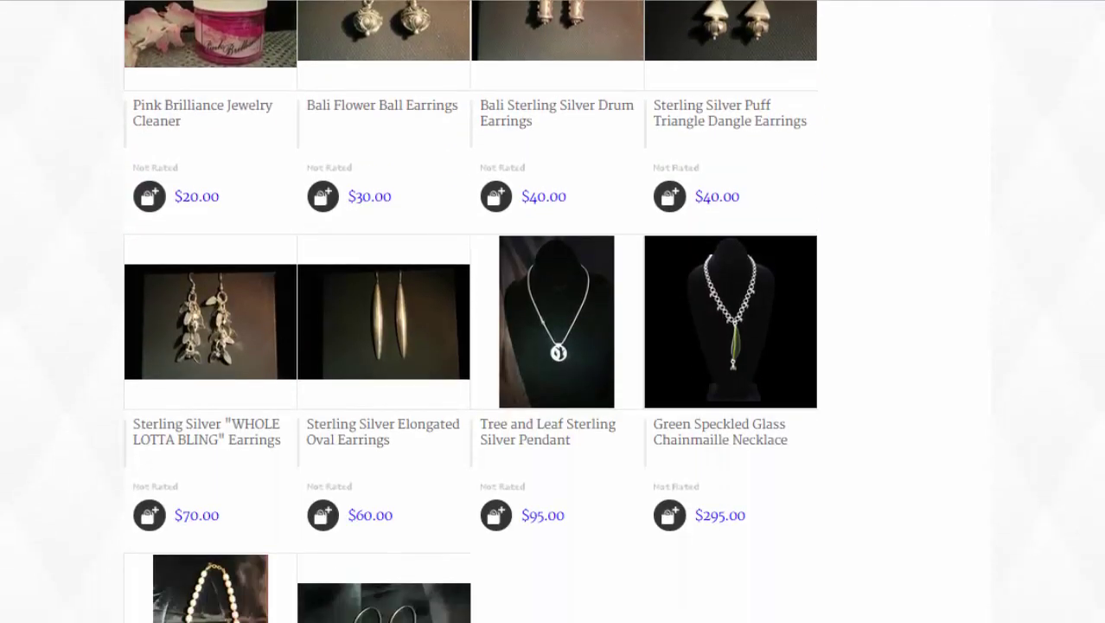
scroll(553, 311, down, 2)
scroll(554, 312, up, 15)
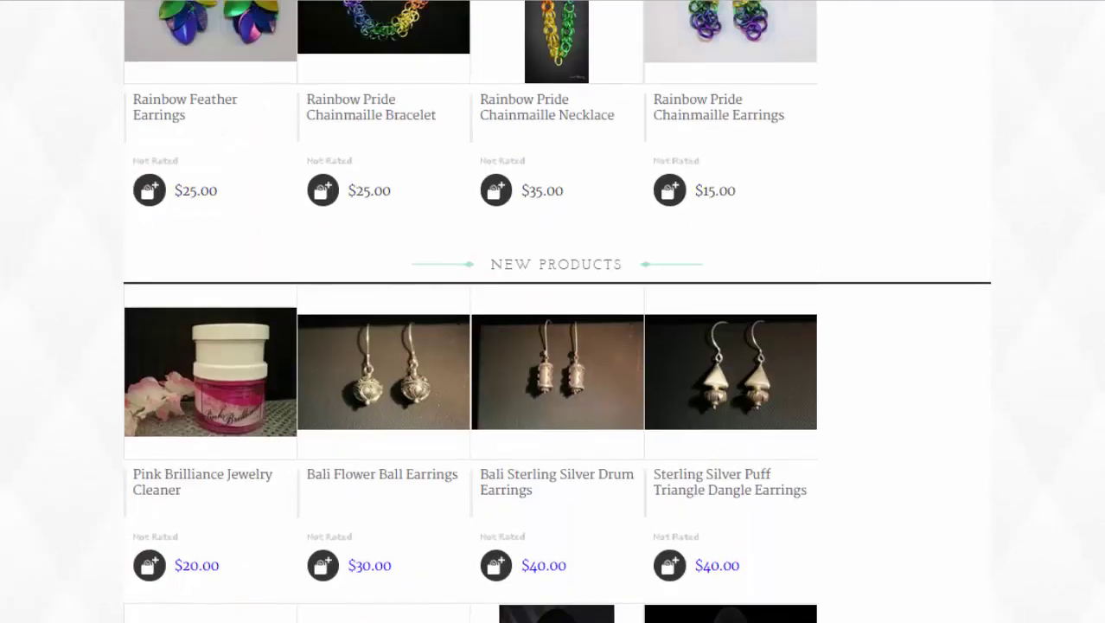
scroll(553, 312, up, 7)
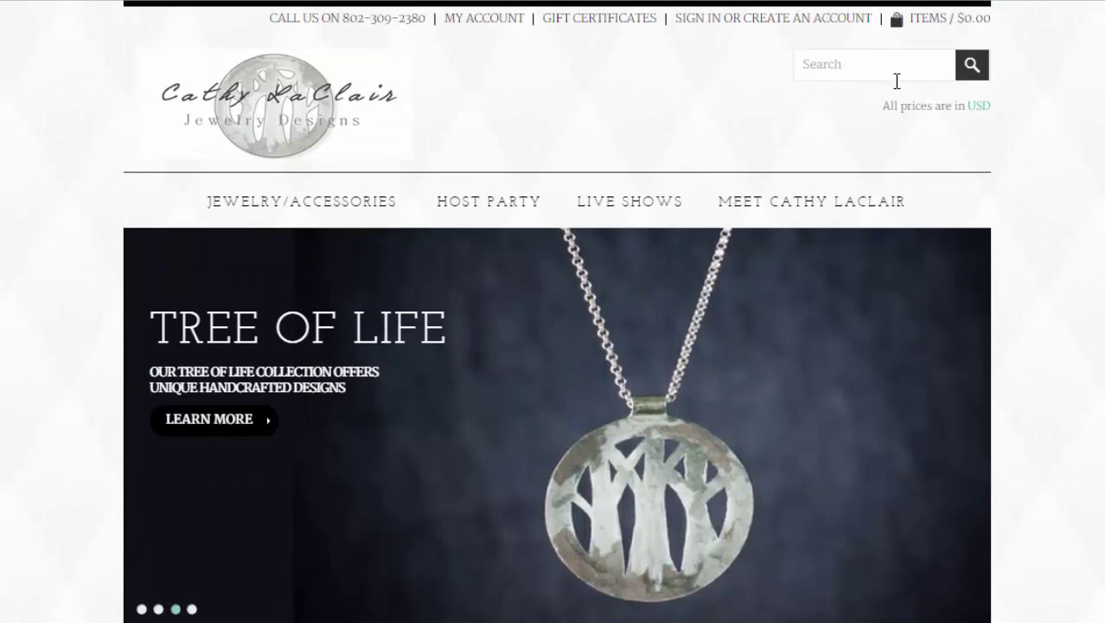
Open the Tree of Life jewelry category and view the full details of the Tree of Life Sterling Silver Circle Pendant.
mouse_move(335, 212)
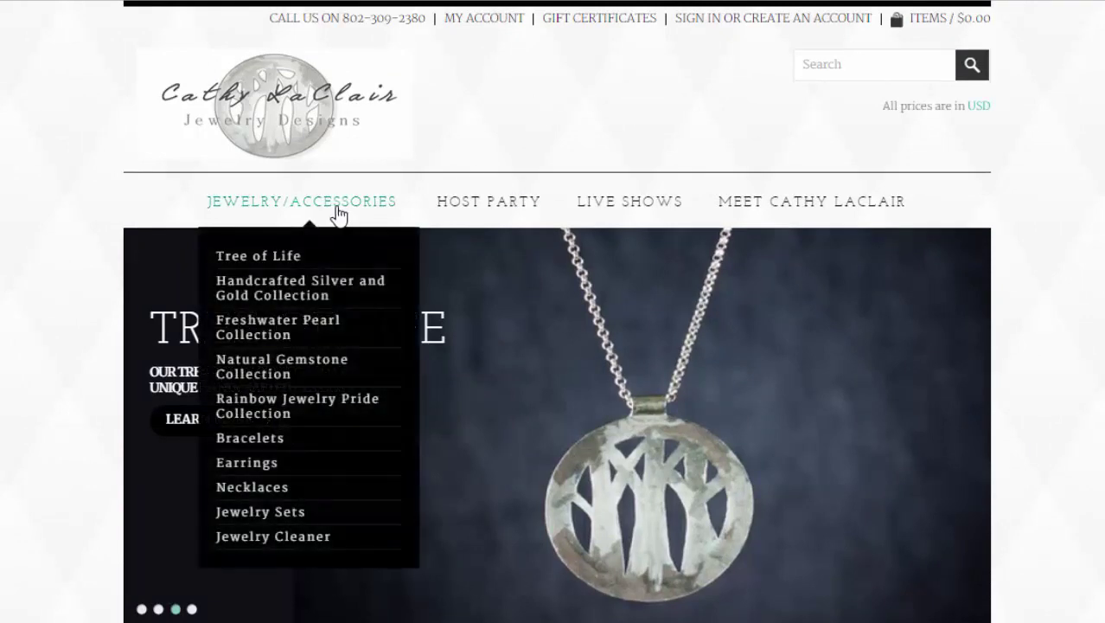
click(282, 265)
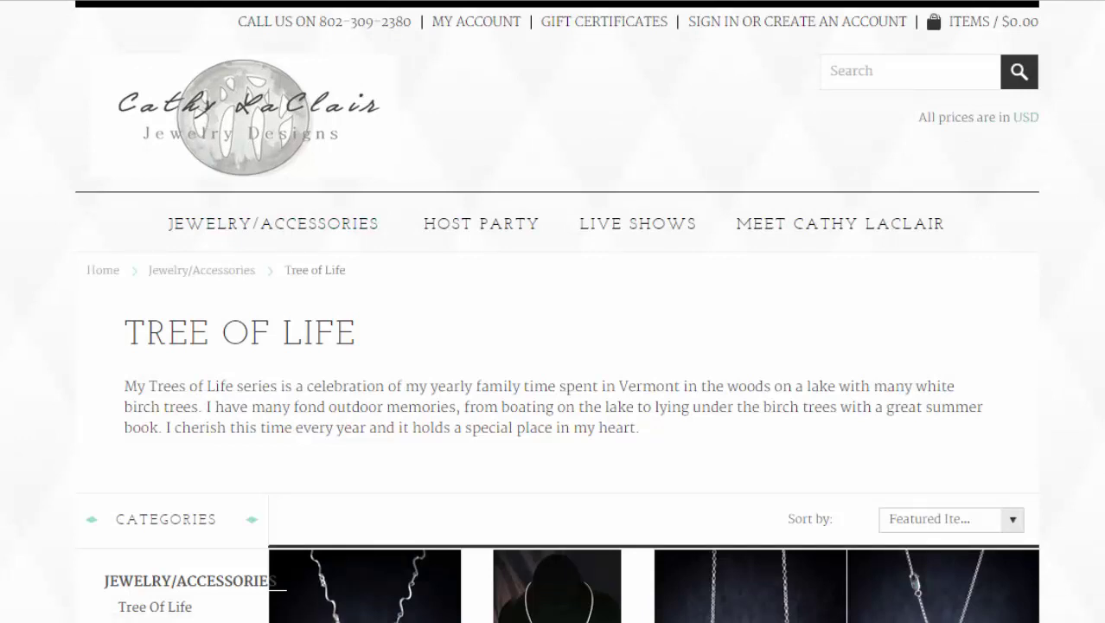
scroll(557, 346, down, 3)
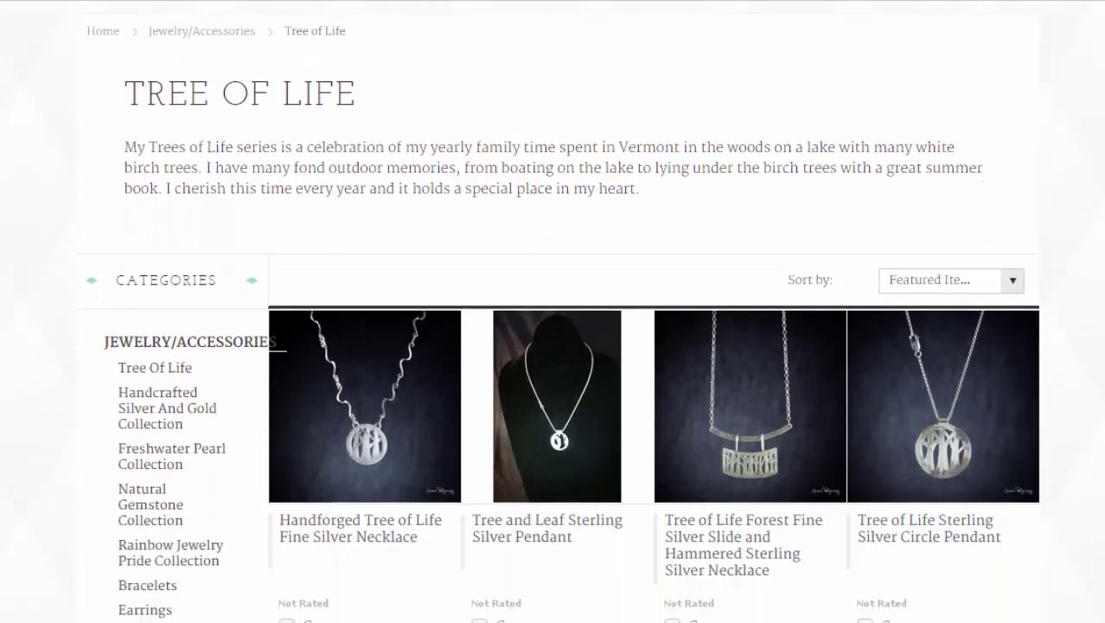
scroll(940, 252, down, 2)
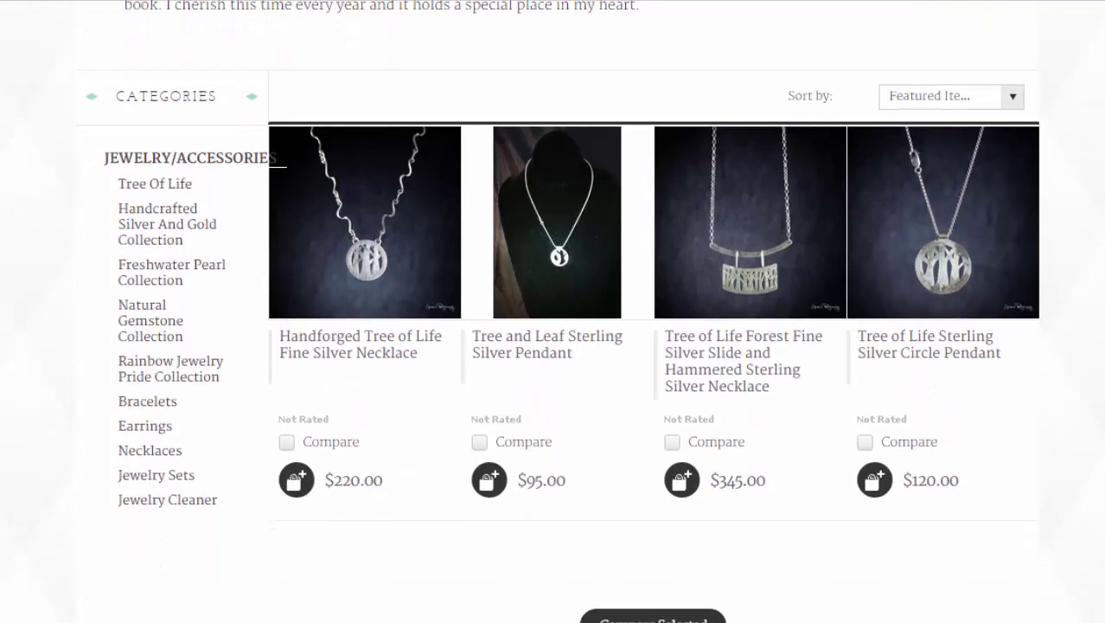
click(941, 253)
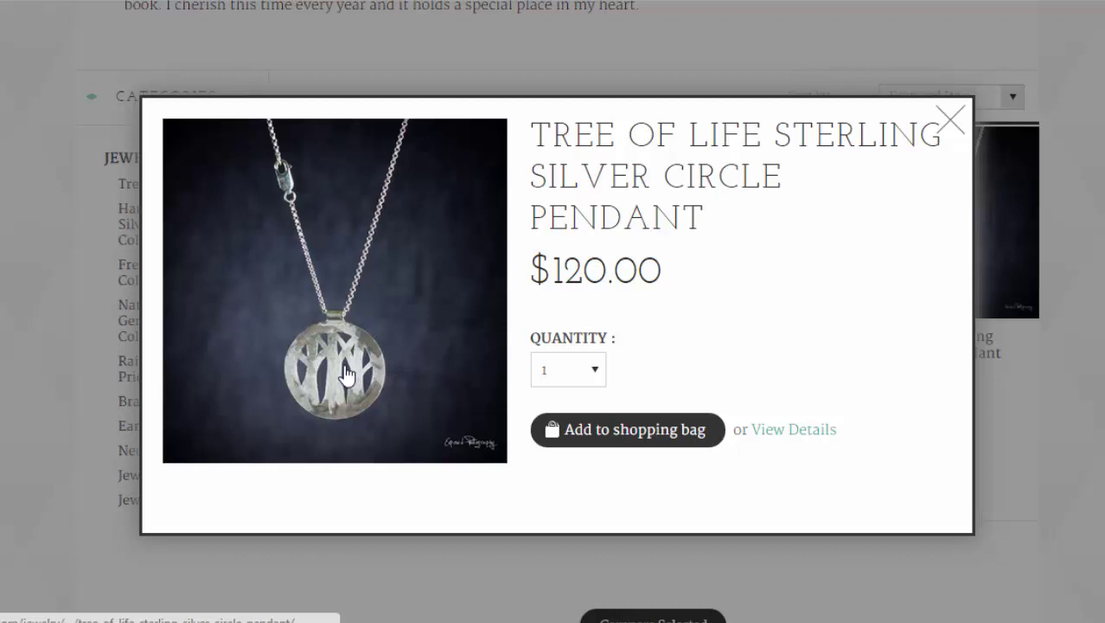
click(345, 374)
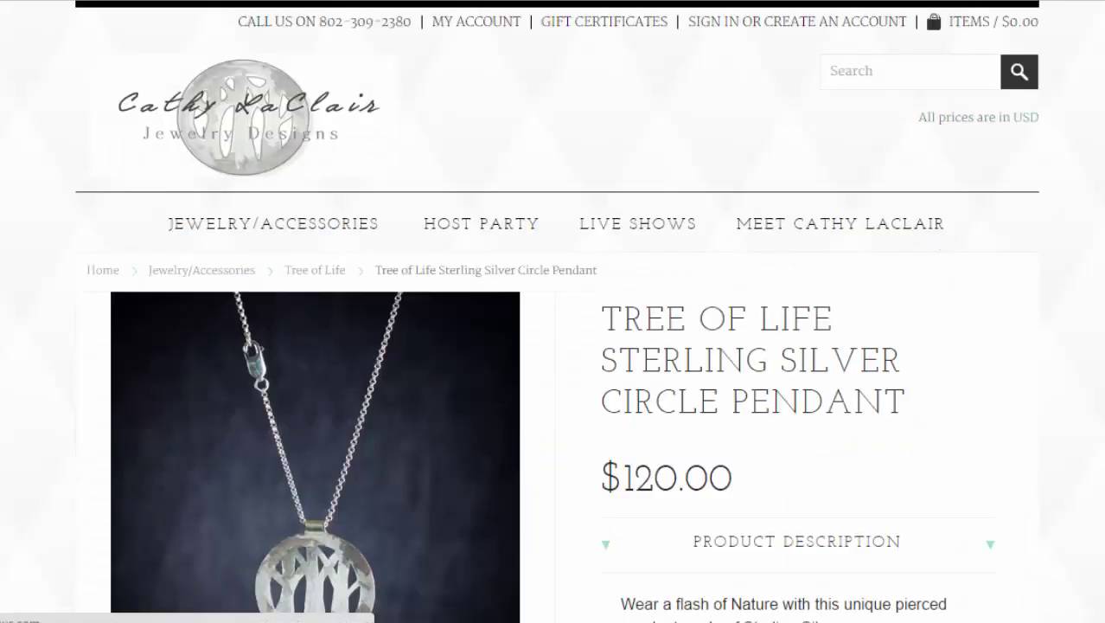
scroll(974, 309, down, 3)
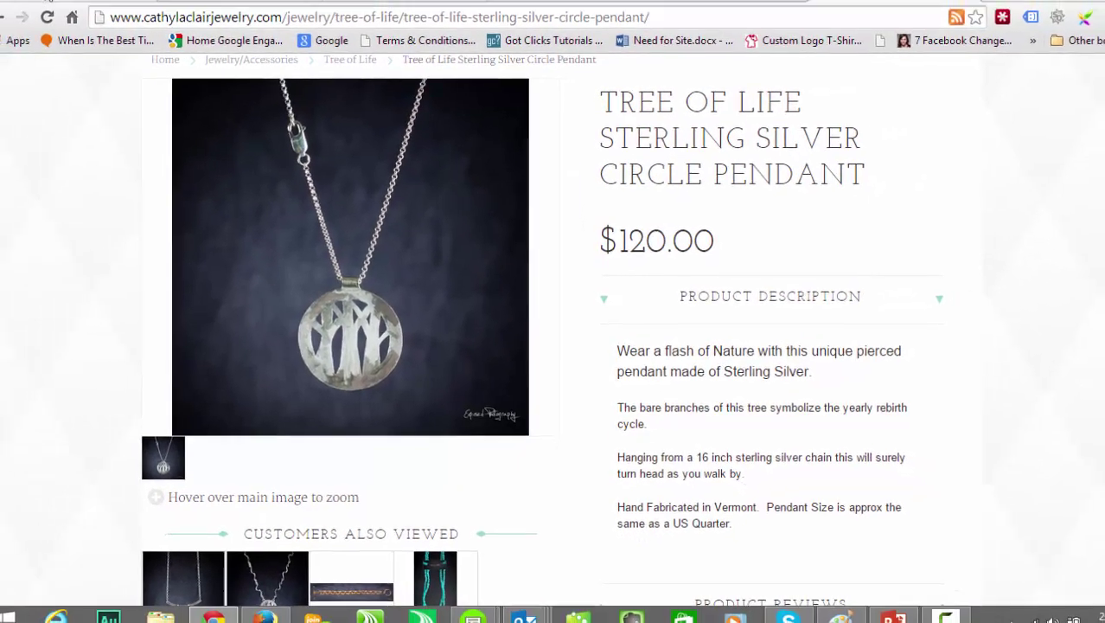
Switch to the Joomla administrator and save and close the Joomla! article.
click(50, 1)
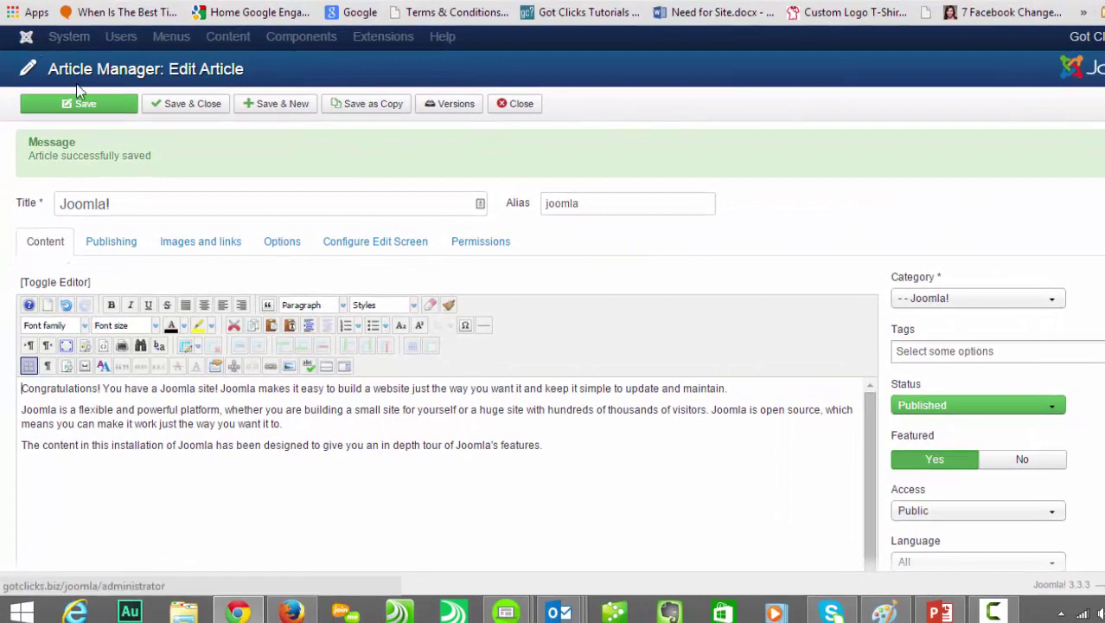
click(182, 104)
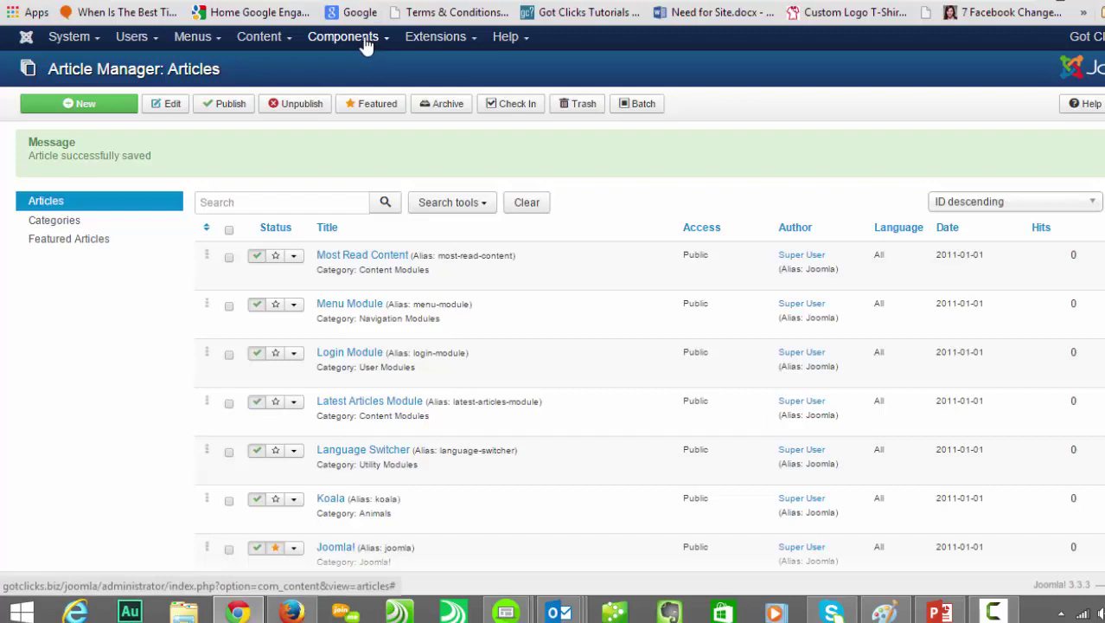
Review the article list, then view the Joomla! article's text on the Got Clicks site's front page.
click(256, 43)
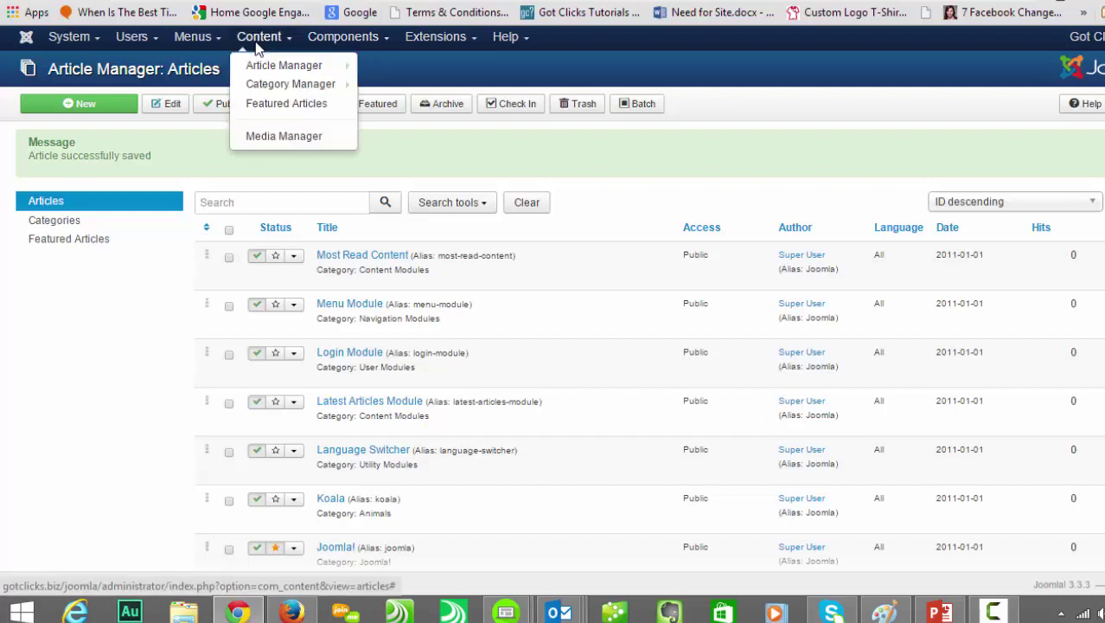
mouse_move(260, 66)
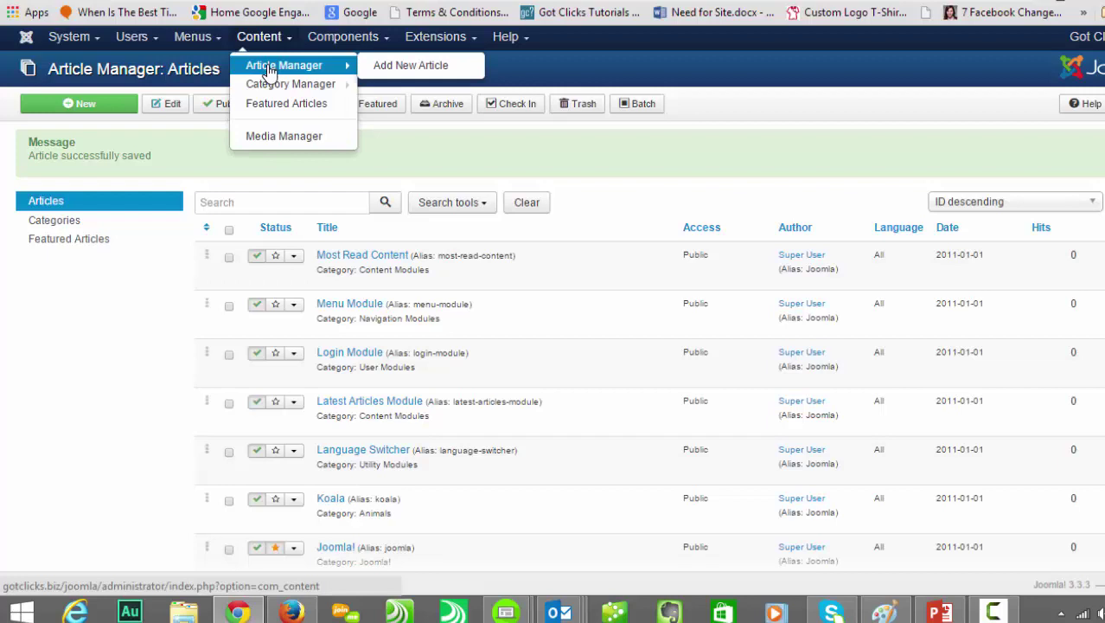
click(507, 36)
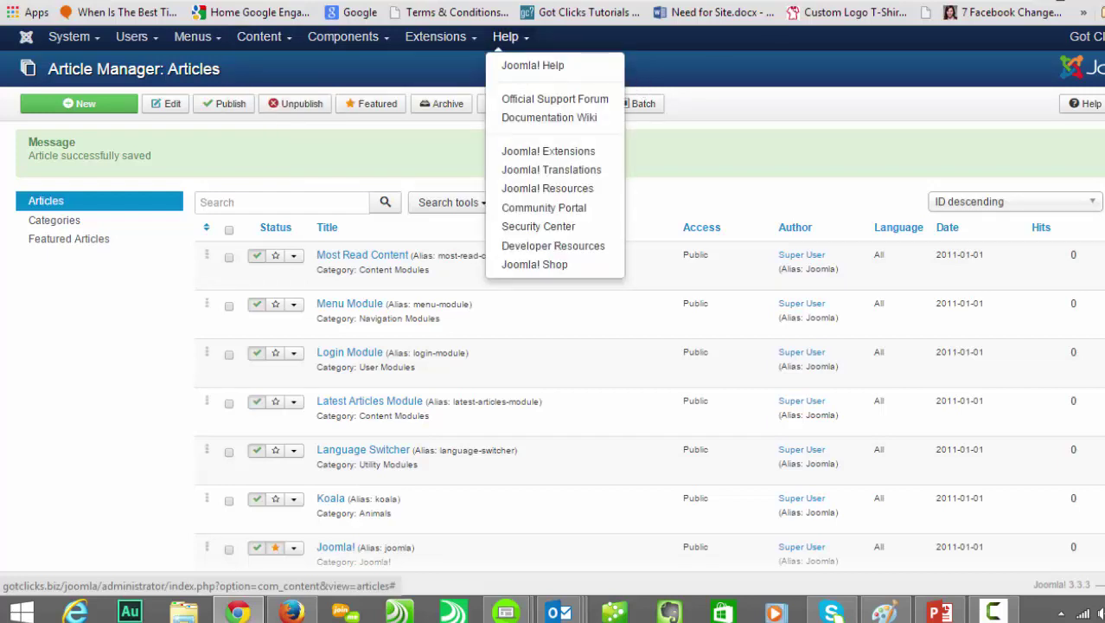
scroll(554, 346, down, 2)
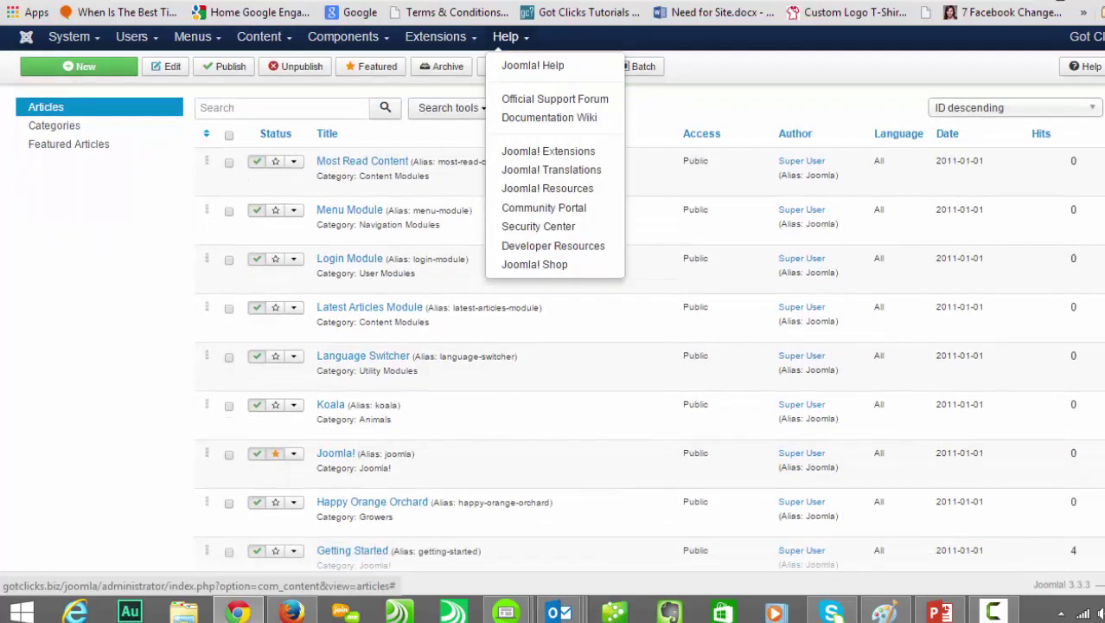
scroll(553, 346, down, 1)
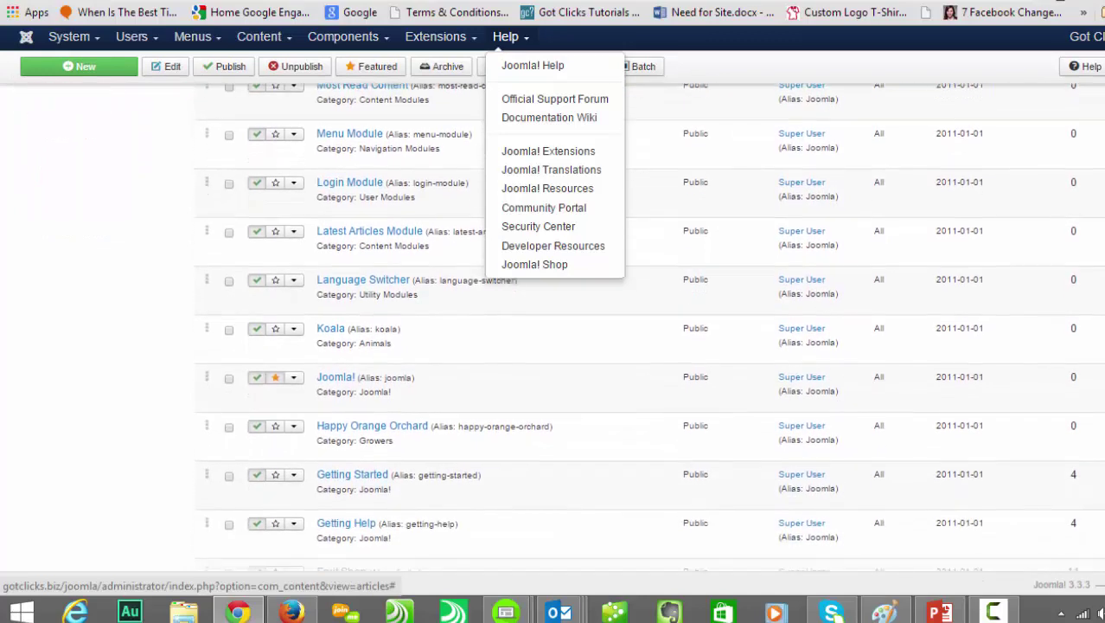
scroll(554, 346, down, 1)
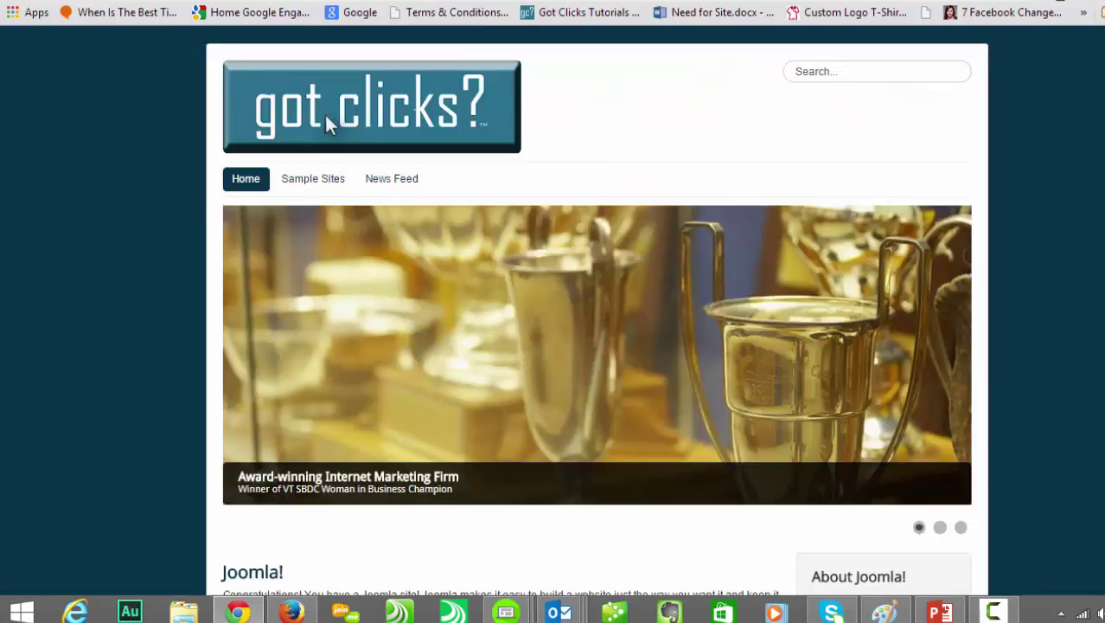
scroll(606, 346, down, 3)
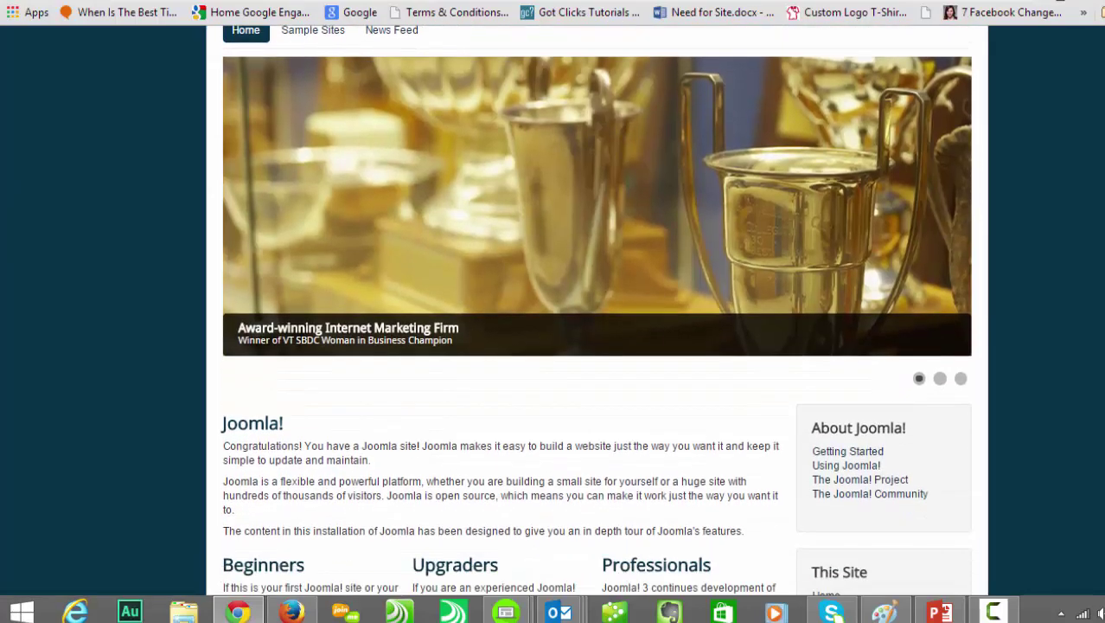
drag(227, 398, 422, 453)
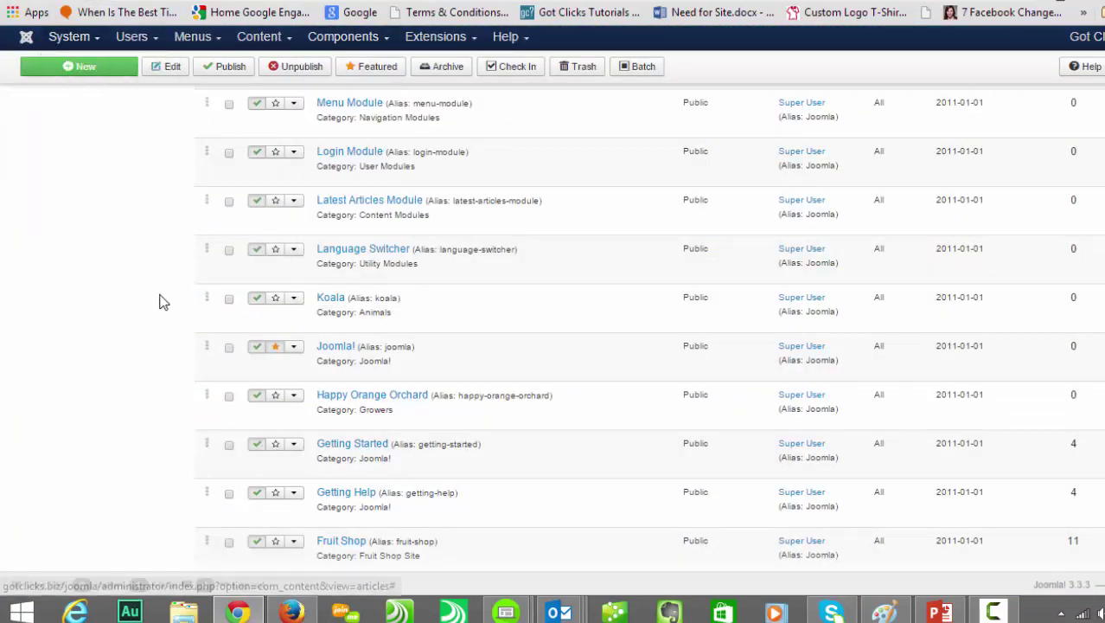
Find the featured Joomla! article in the administrator's article list and open it for editing.
mouse_move(275, 39)
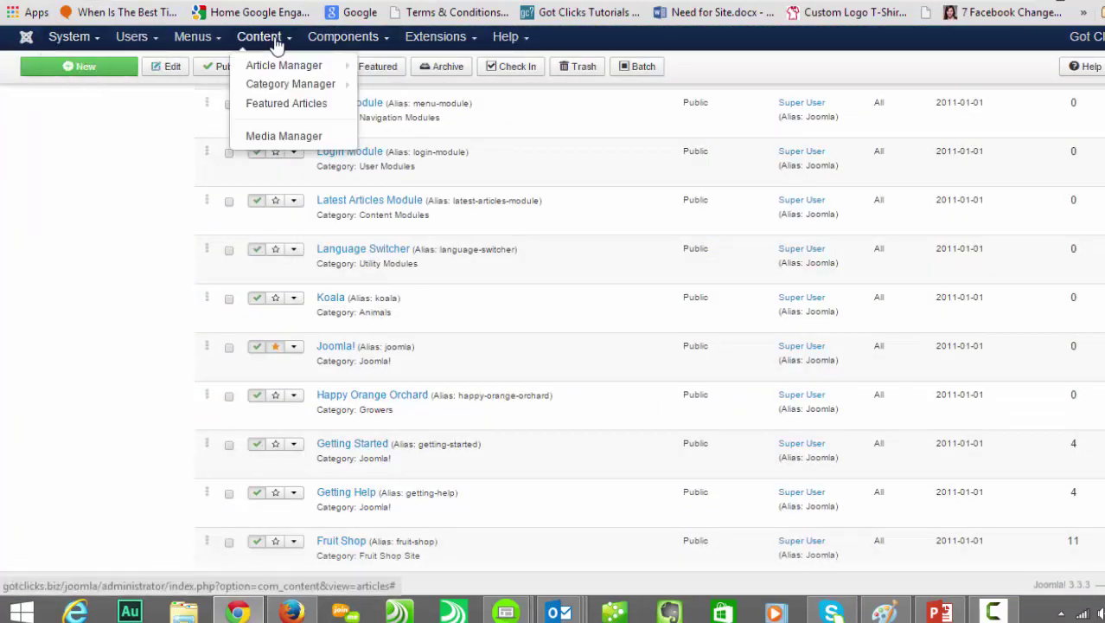
mouse_move(290, 69)
scroll(262, 149, up, 3)
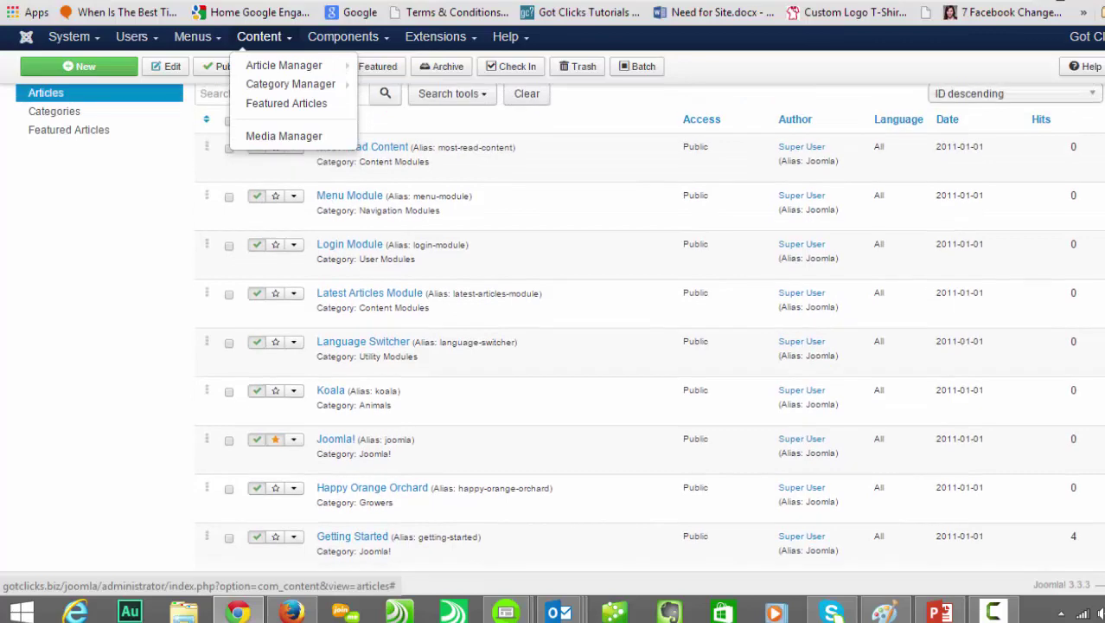
scroll(554, 329, down, 5)
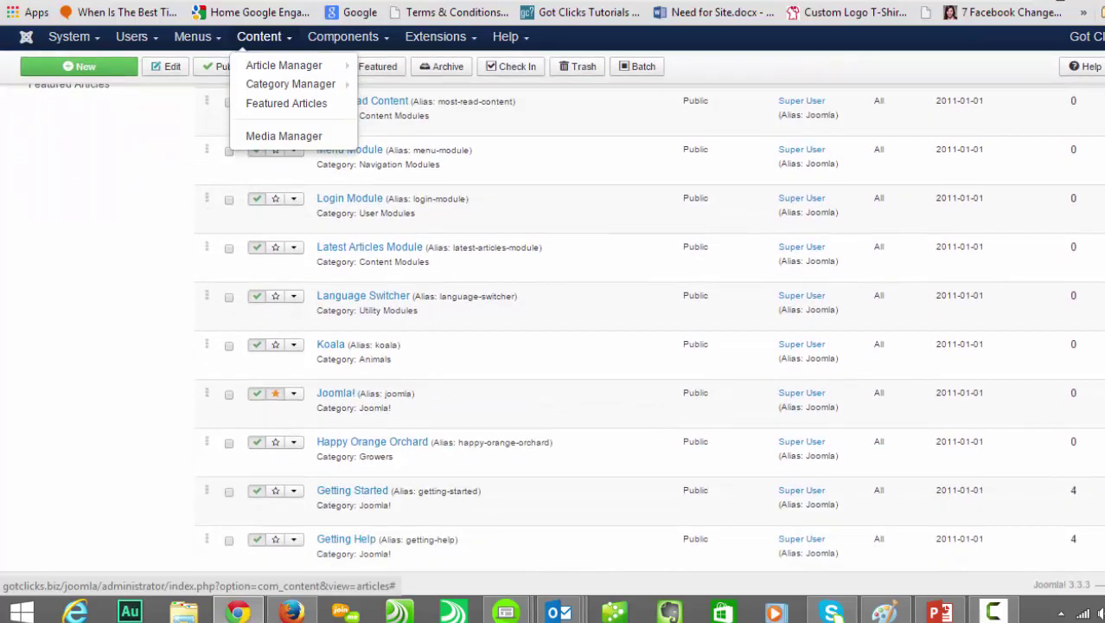
scroll(649, 329, down, 4)
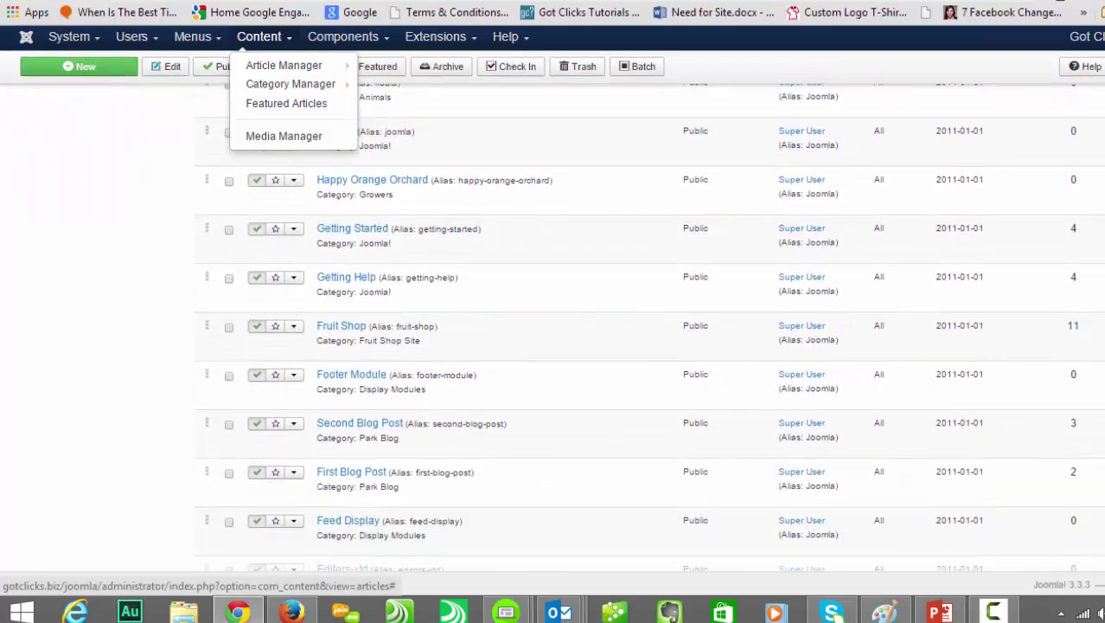
scroll(538, 378, down, 2)
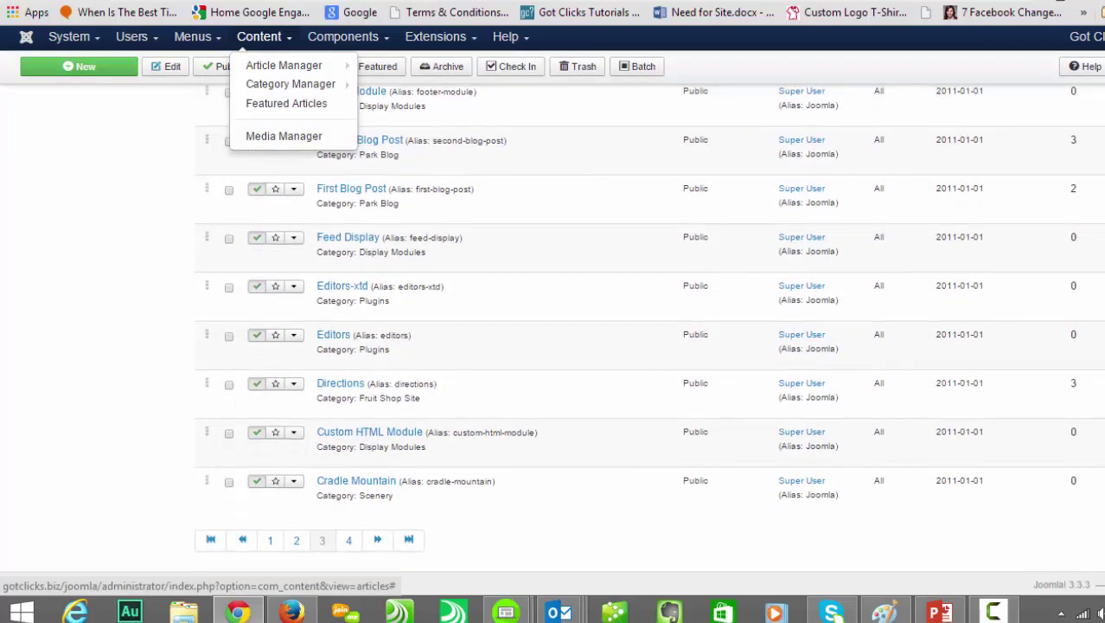
scroll(538, 377, up, 5)
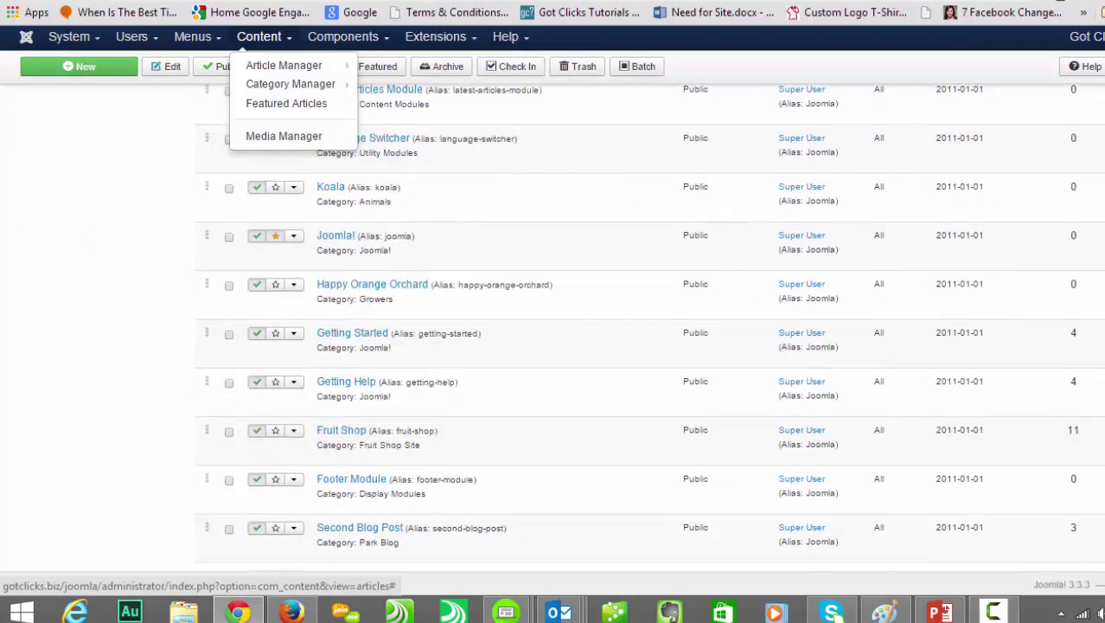
click(342, 244)
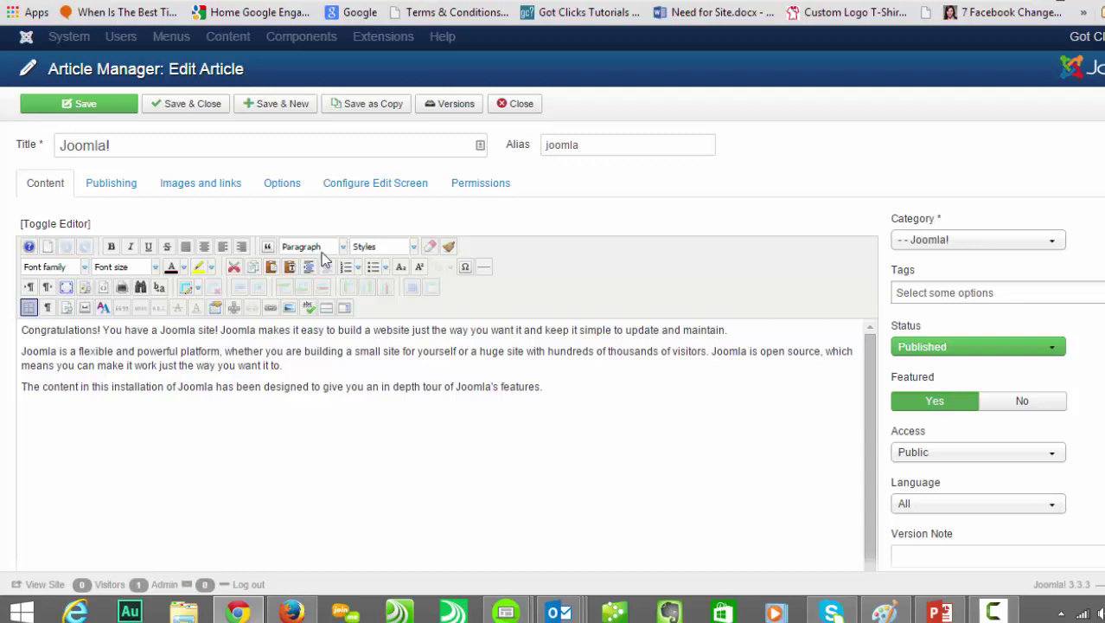
Place the cursor before "Congratulations!" in the article and choose Got-Clicks-Logo-header.png as the image to insert.
drag(103, 331, 153, 363)
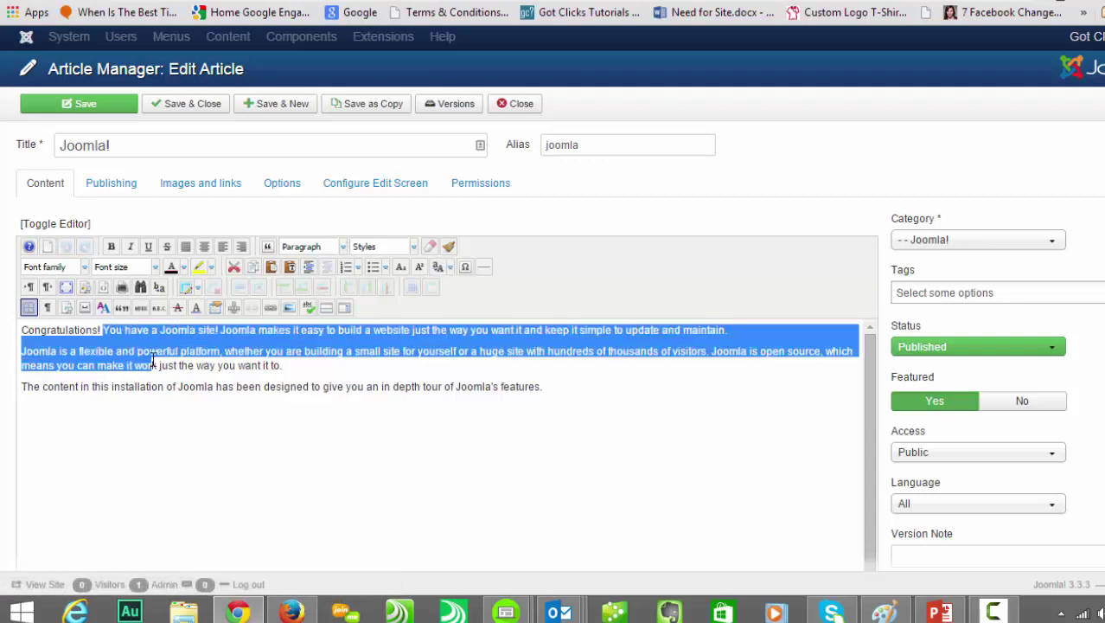
click(23, 329)
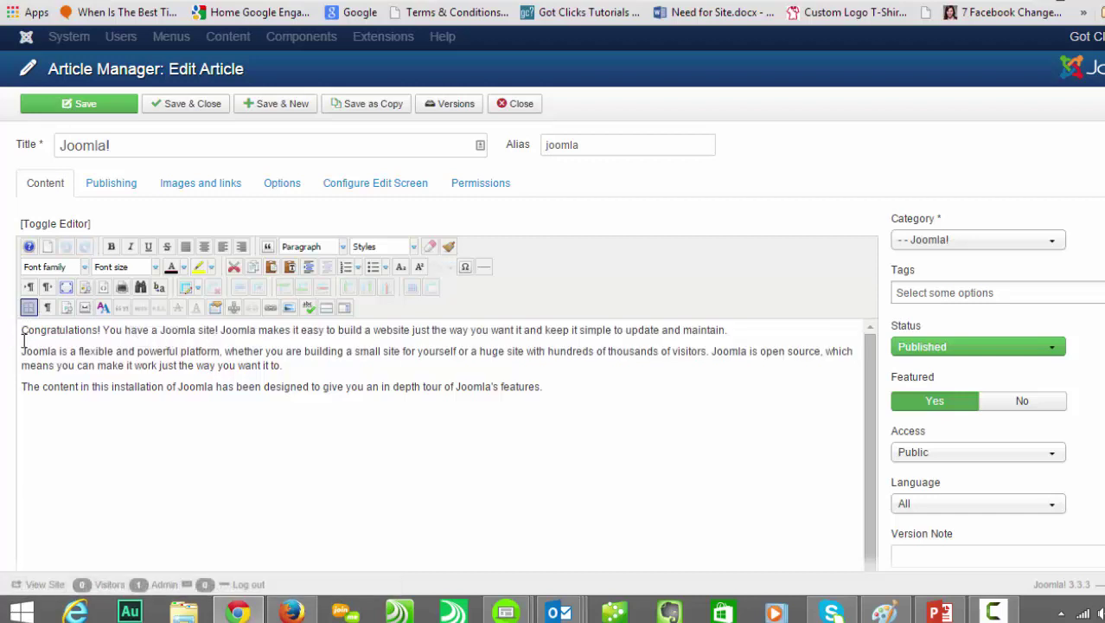
click(288, 309)
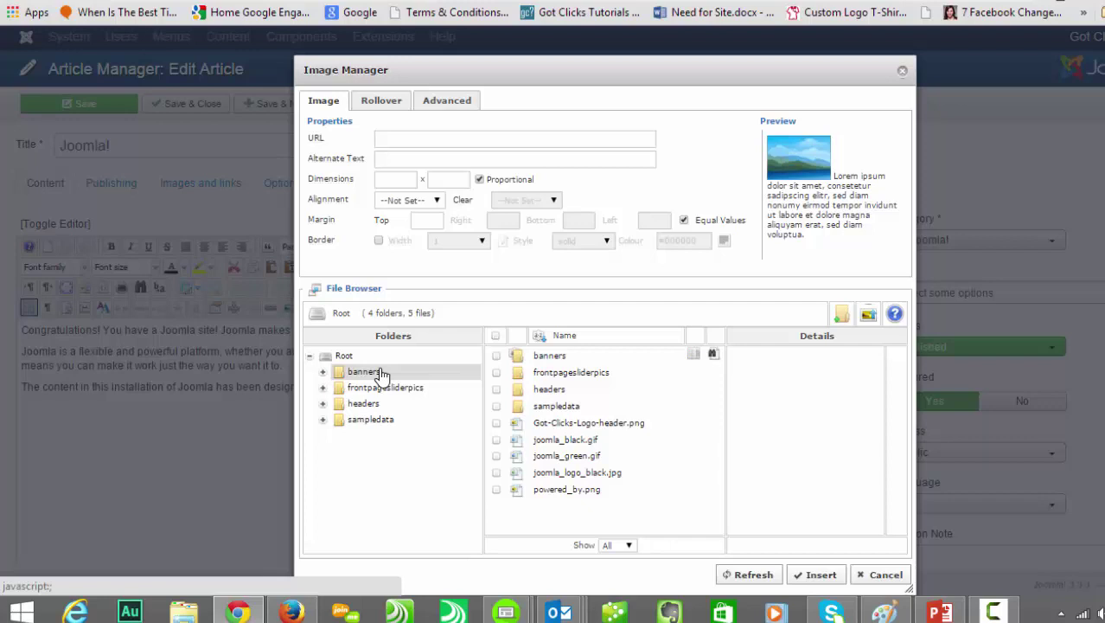
click(564, 426)
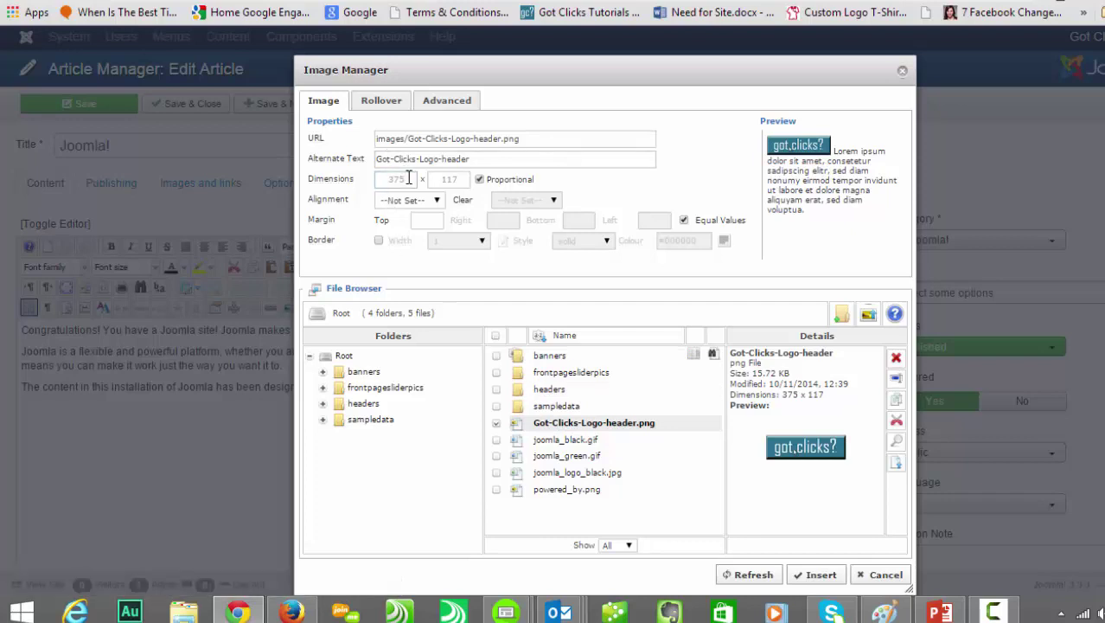
Set the logo to a proportional 275 × 86, left alignment and an equal margin of 5, and insert it into the article.
key(Tab)
click(437, 202)
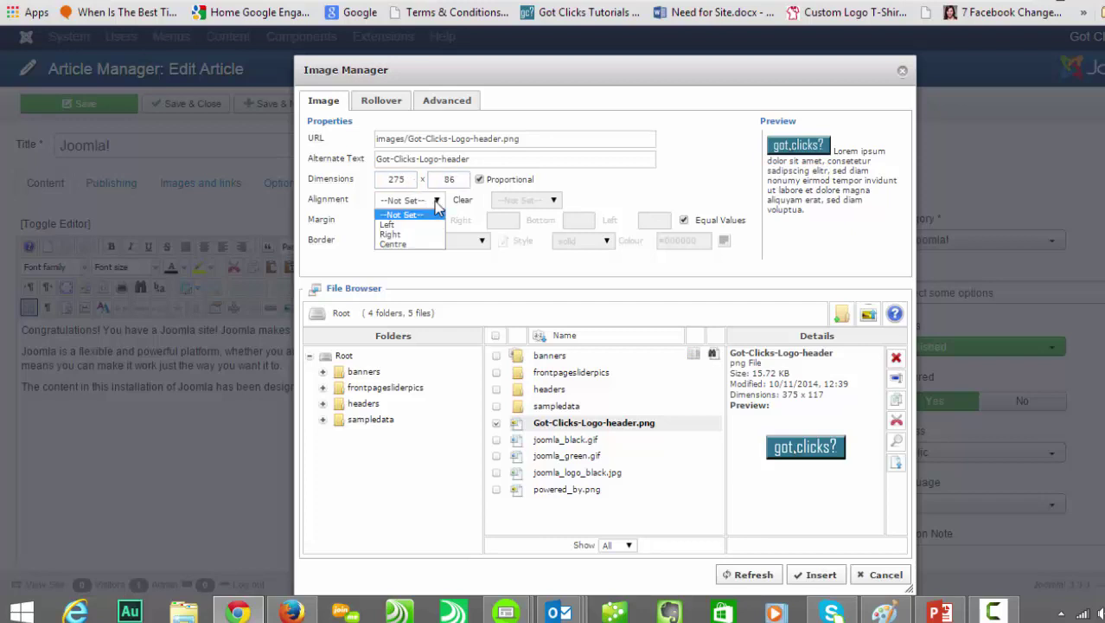
click(426, 225)
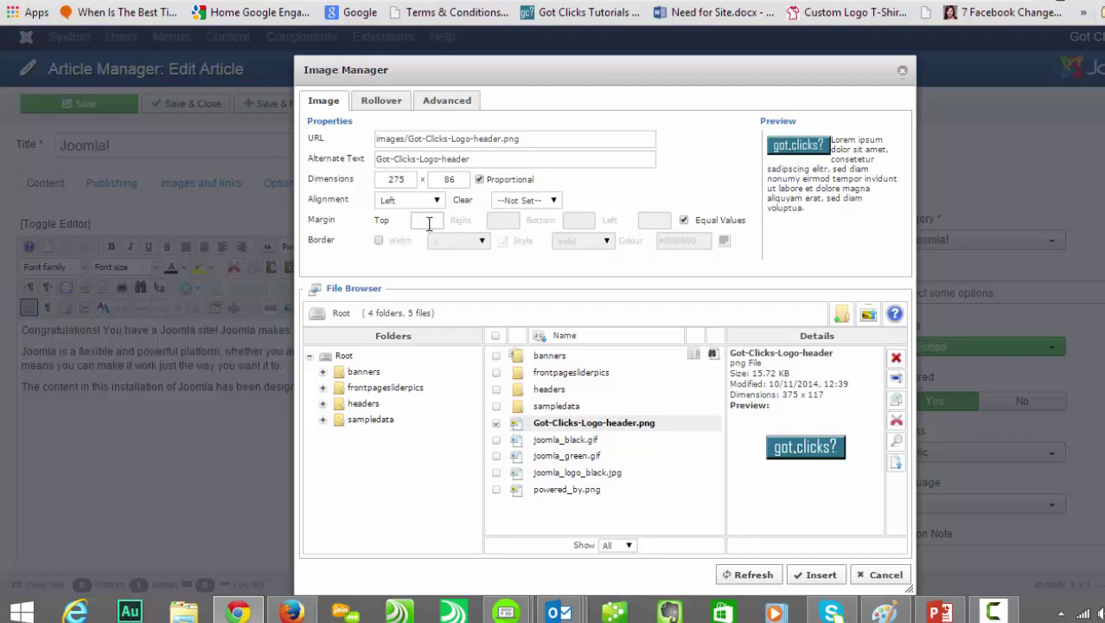
click(430, 222)
text(5)
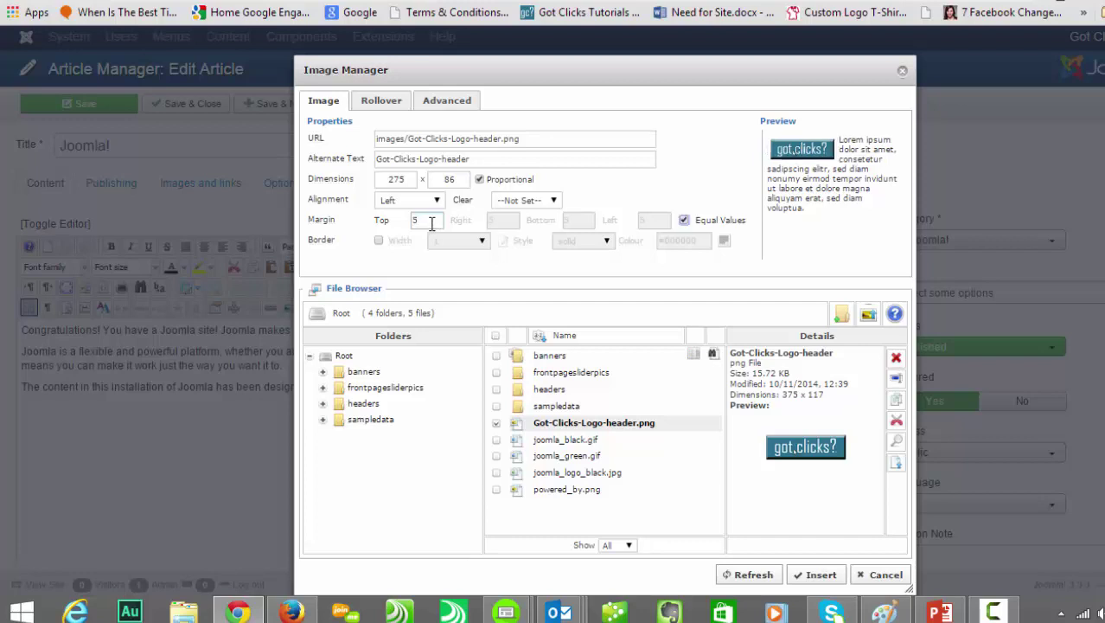
click(819, 575)
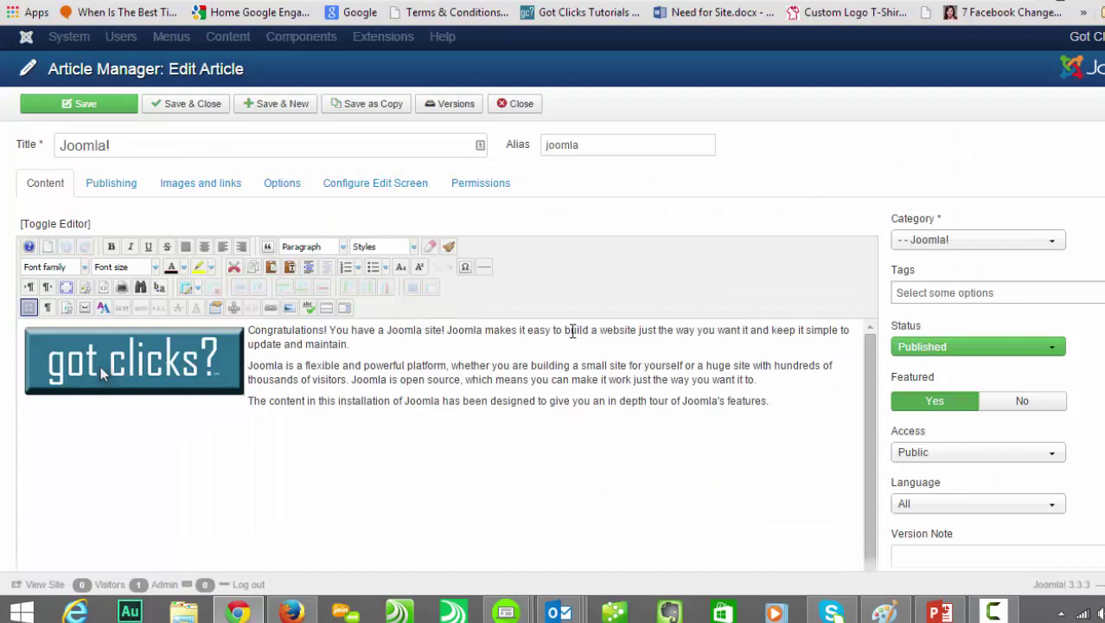
Save the Joomla! article and reload the Got Clicks front page to show the inserted logo.
click(86, 103)
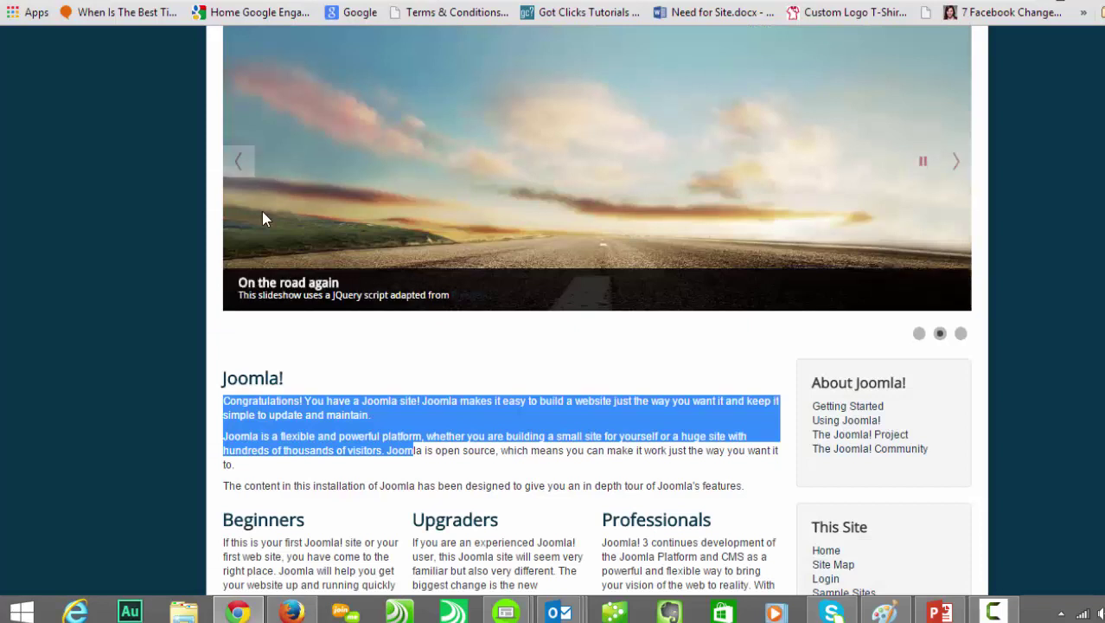
key(F5)
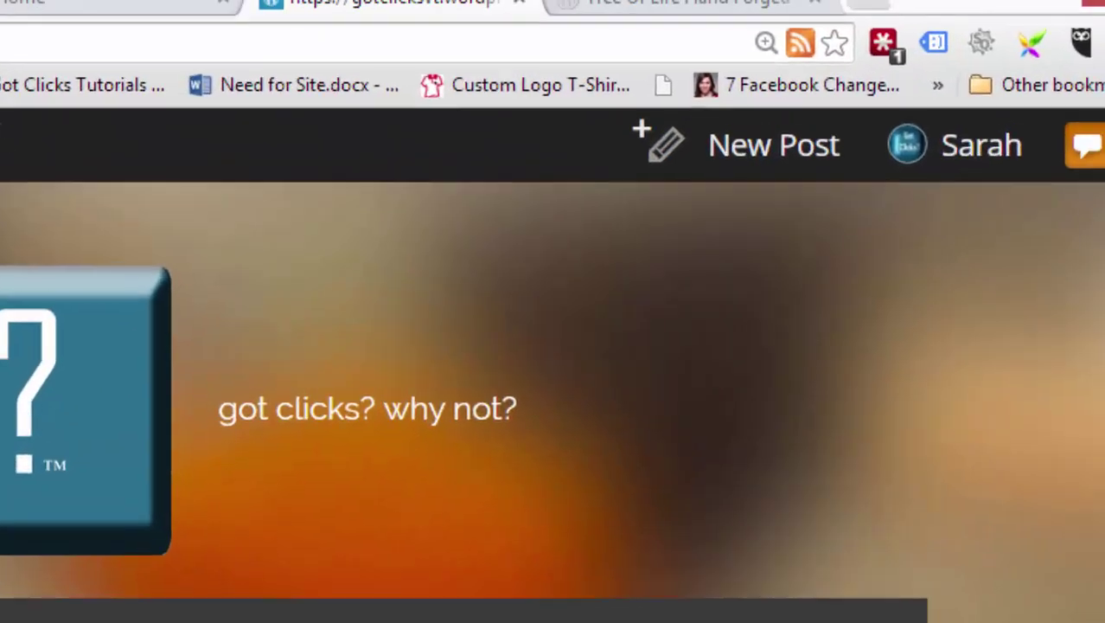
Open a blank new post on the gotclicksvt WordPress site, then view the site's list of pages.
click(982, 47)
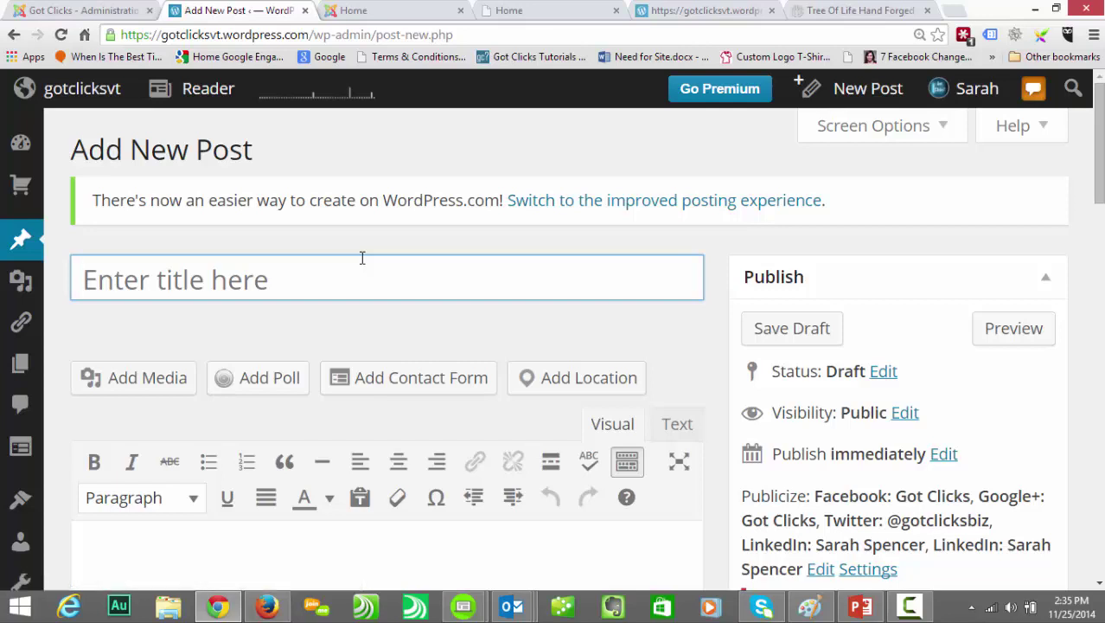
mouse_move(17, 293)
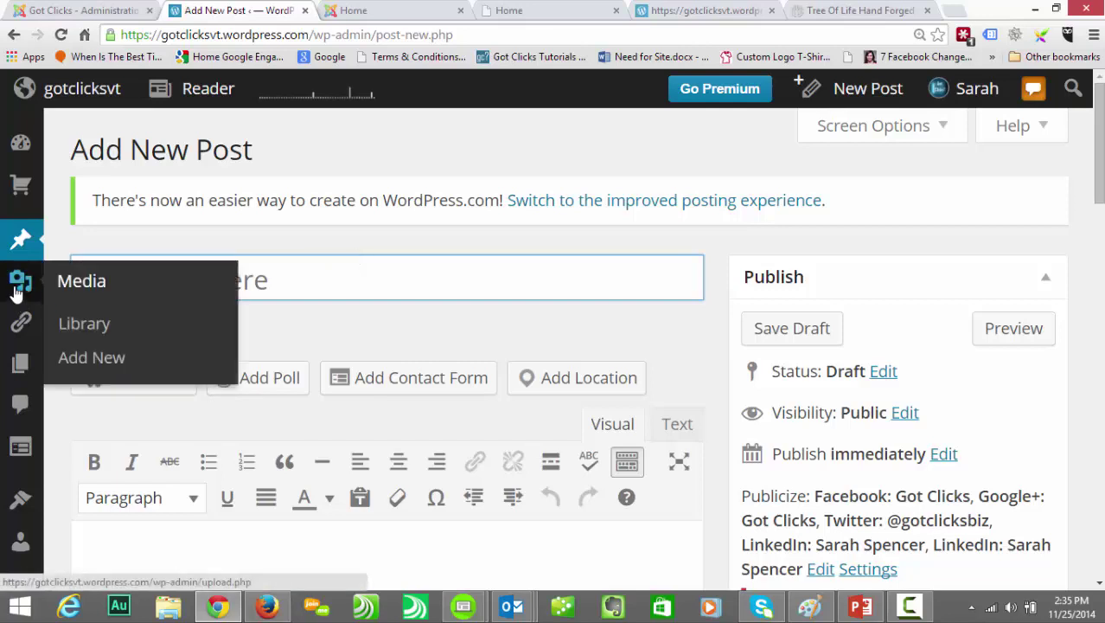
mouse_move(26, 368)
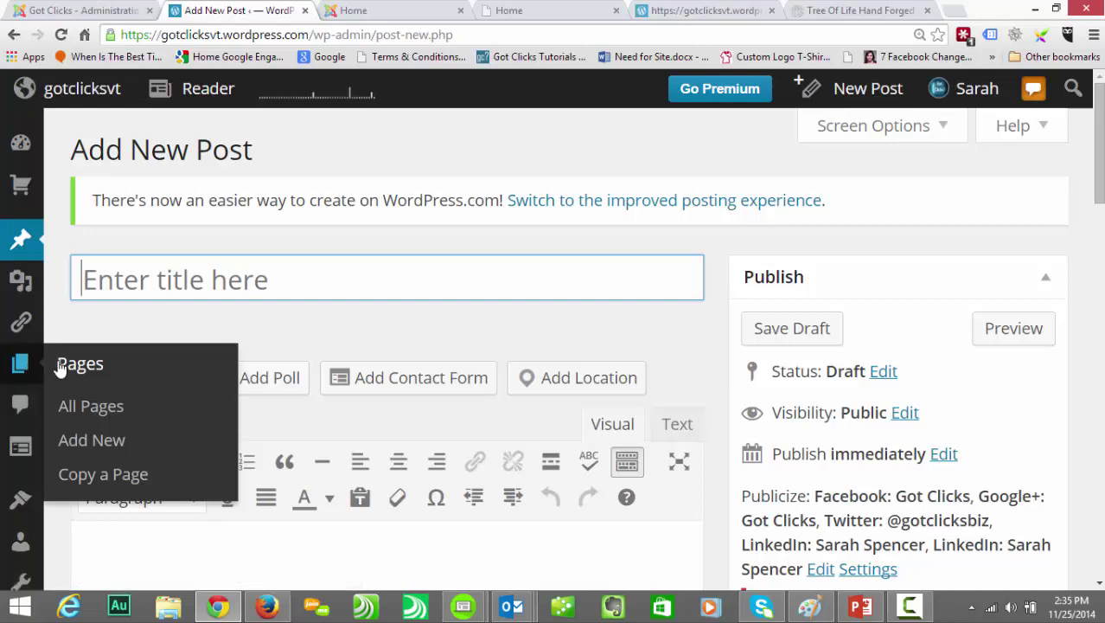
click(67, 367)
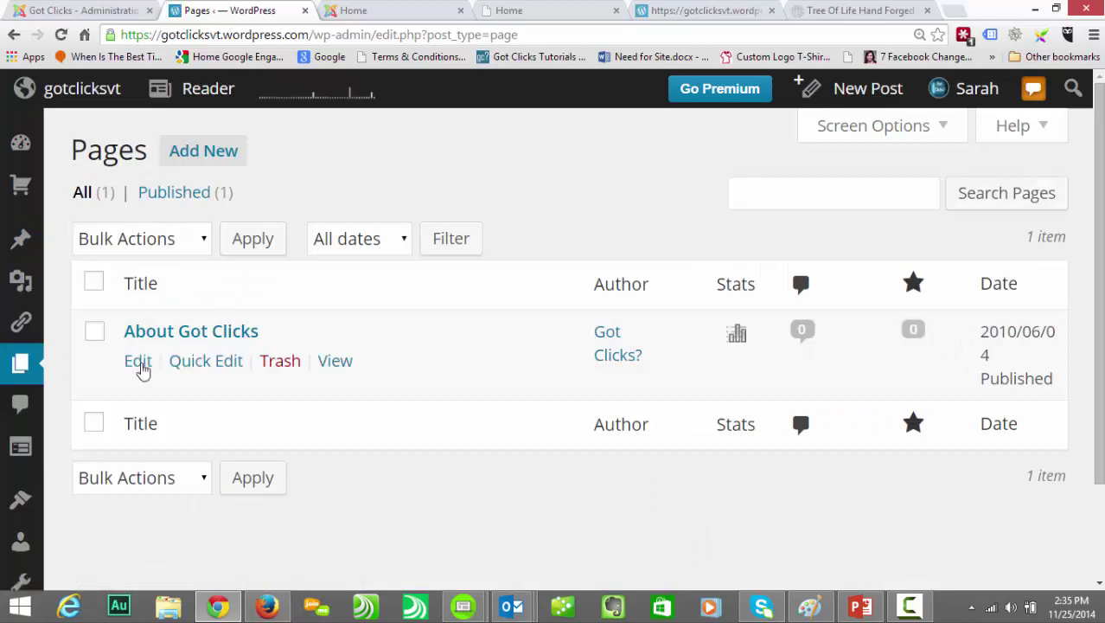
mouse_move(192, 349)
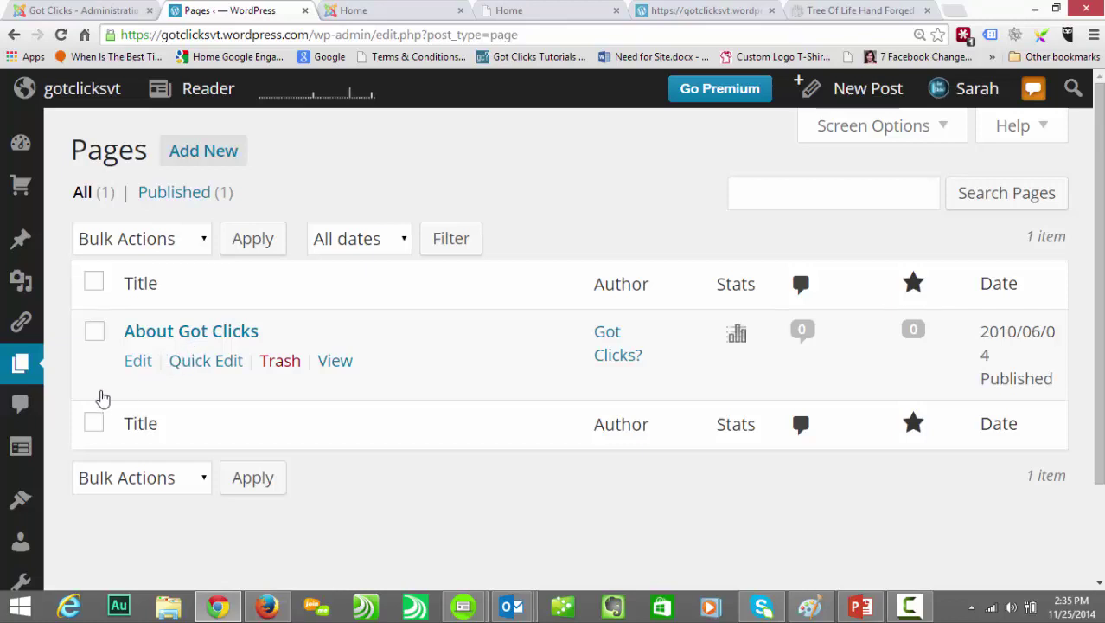
Review the pending WordPress comments and view the R.I.P. Google Keyword Tool post that the first one responds to.
click(21, 418)
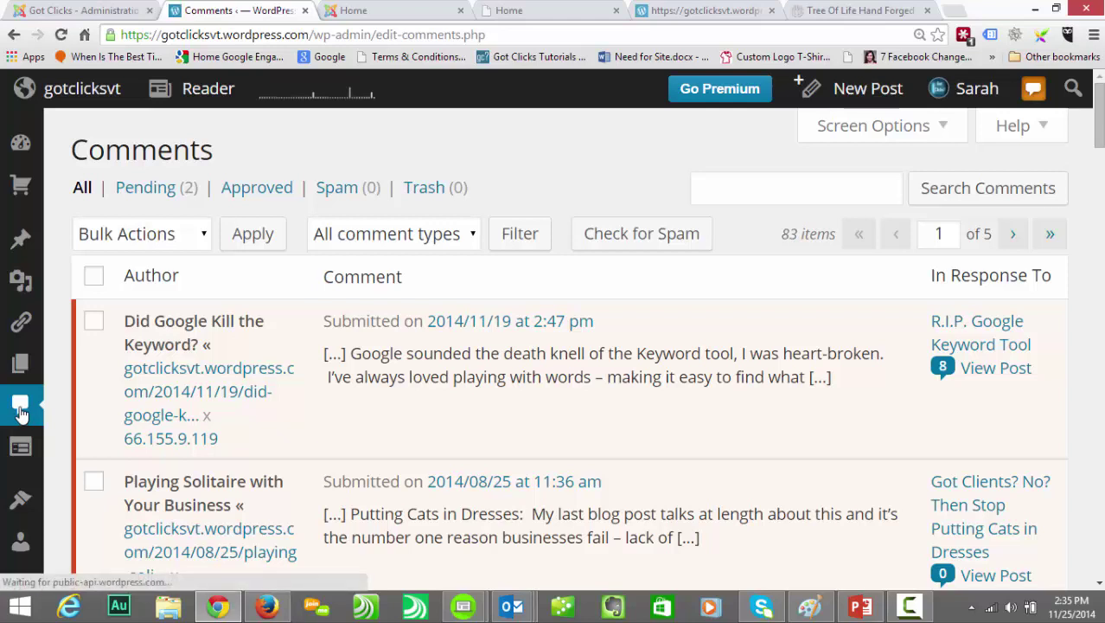
mouse_move(41, 433)
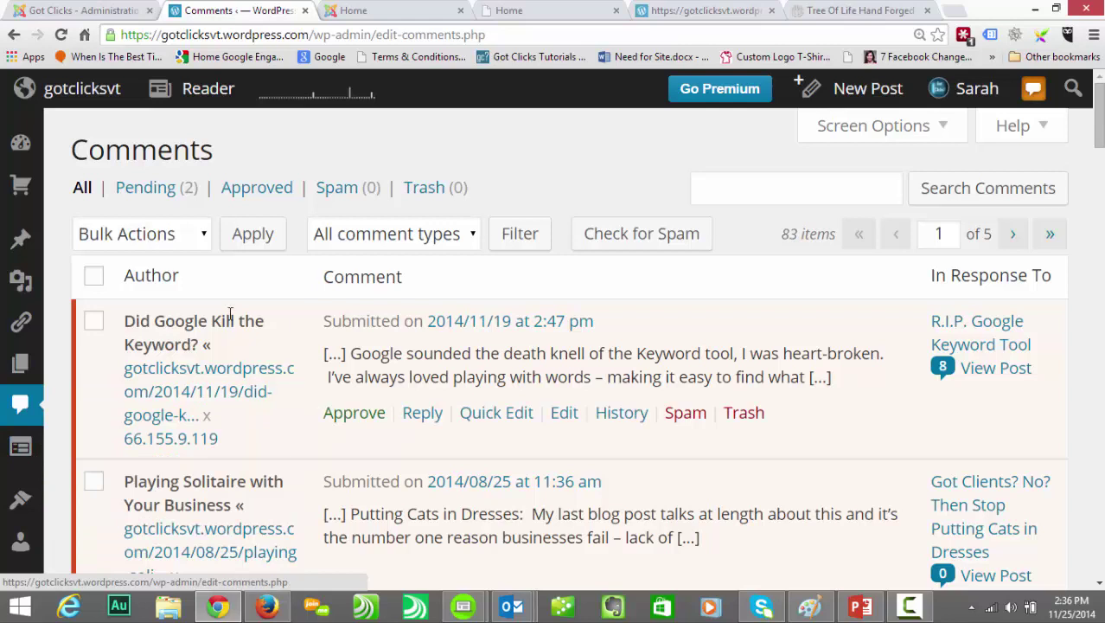
click(168, 192)
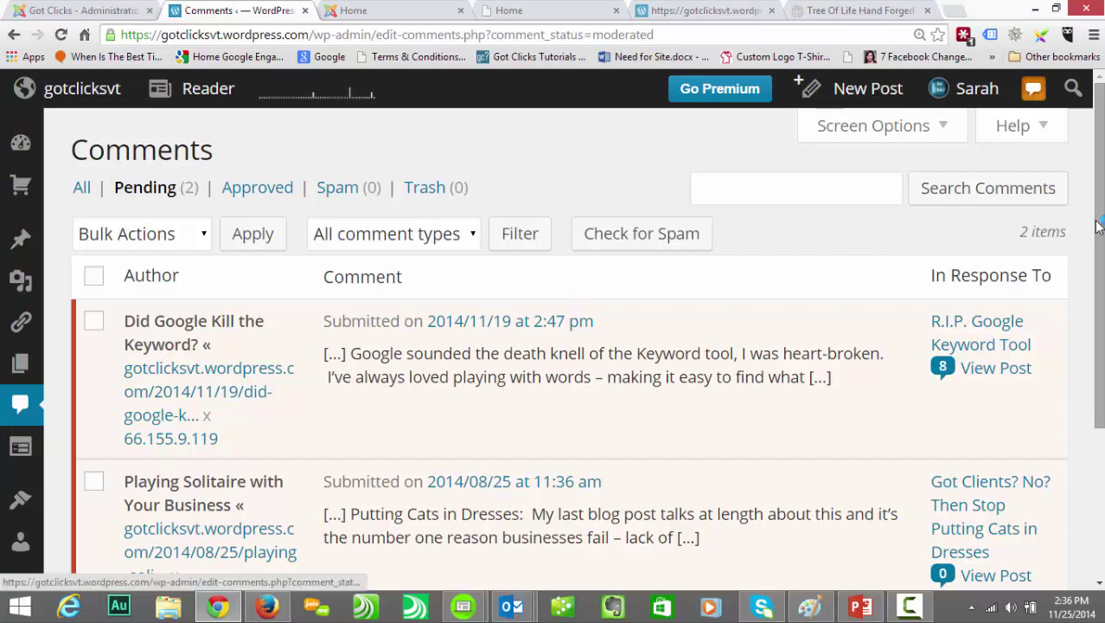
click(995, 368)
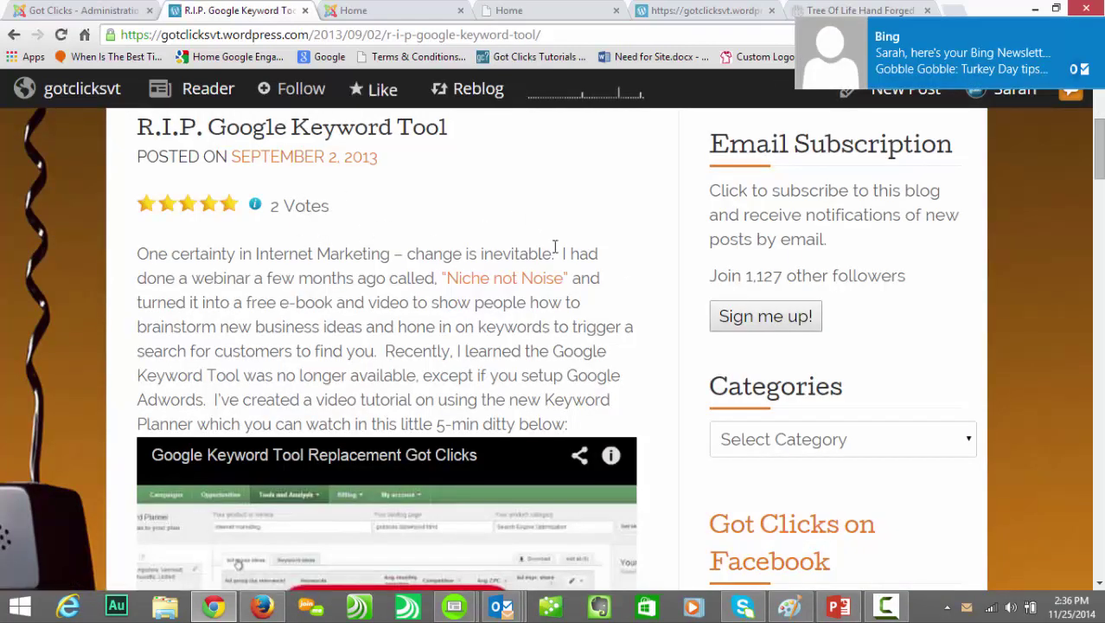
drag(1099, 163, 1101, 547)
Go to the gotclicksvt dashboard and start a new post from the list of posts.
click(62, 96)
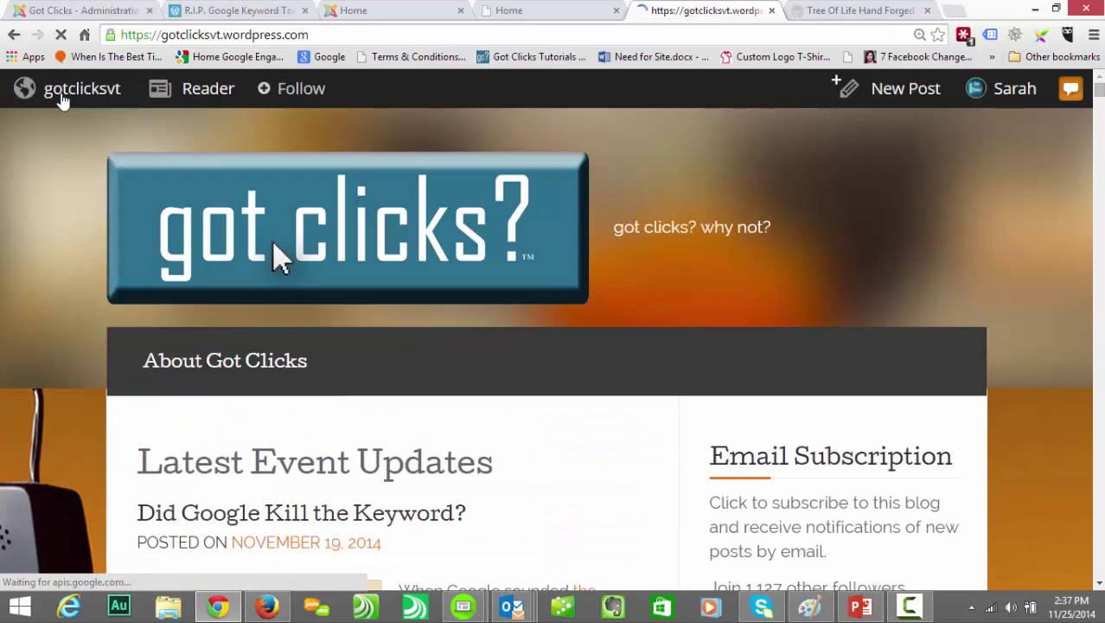
click(69, 94)
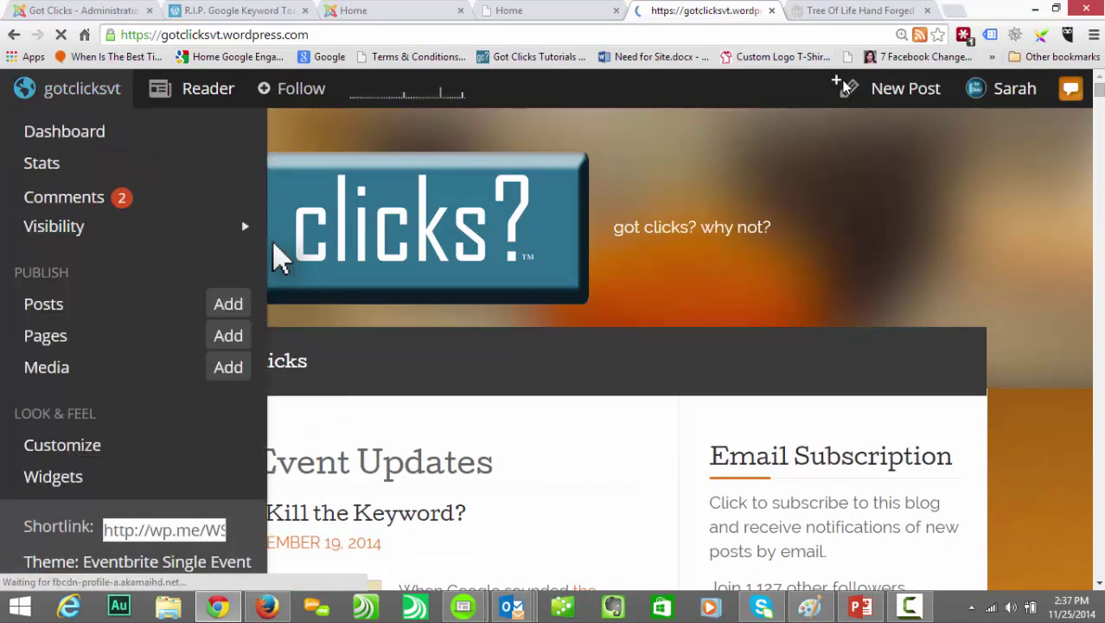
click(73, 136)
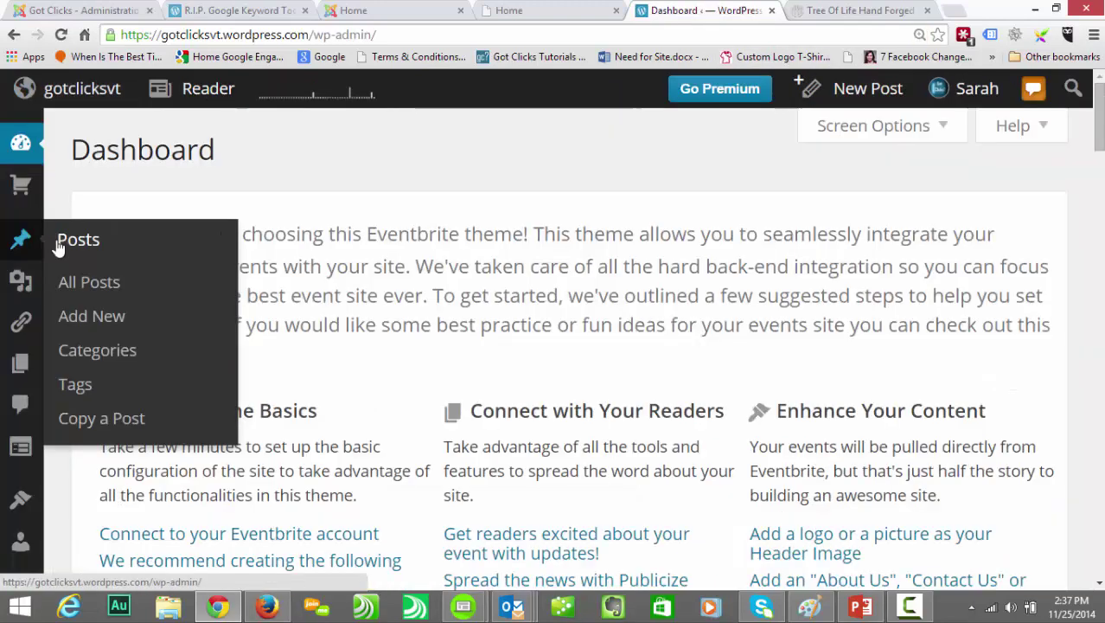
click(57, 247)
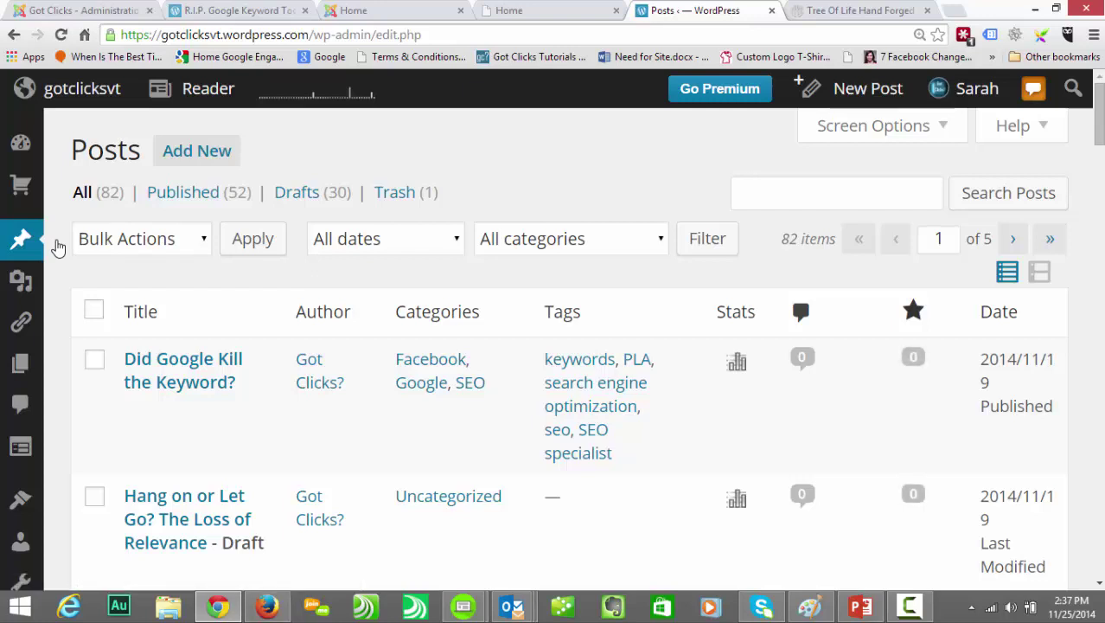
click(194, 152)
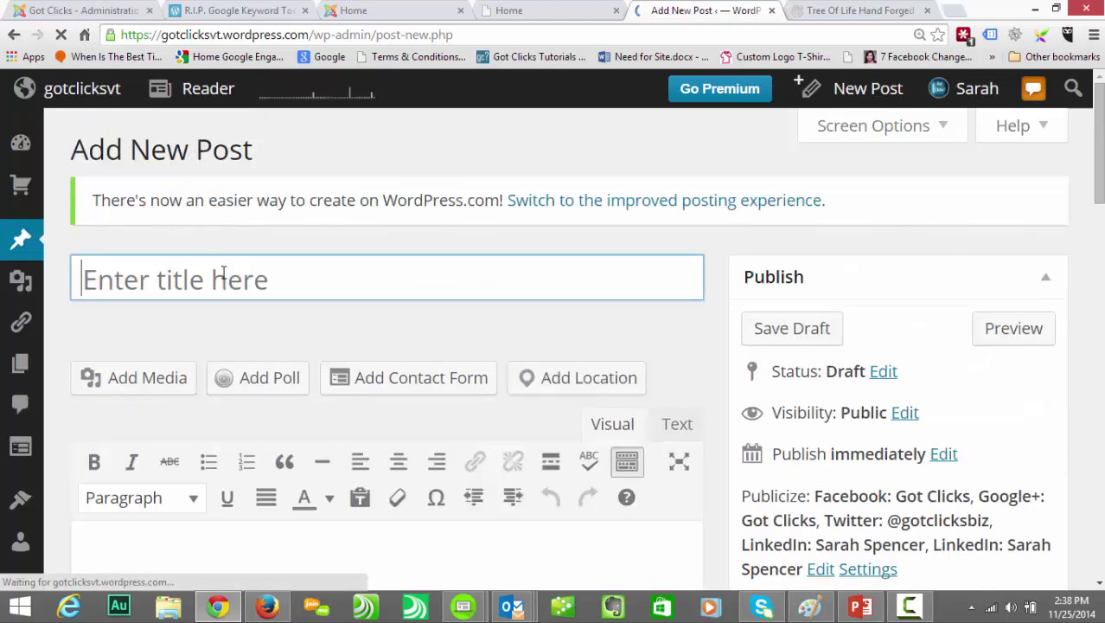
Title the post "Put my title here" and enter "Just start typing!" as its body text.
click(224, 279)
text(Put my title here)
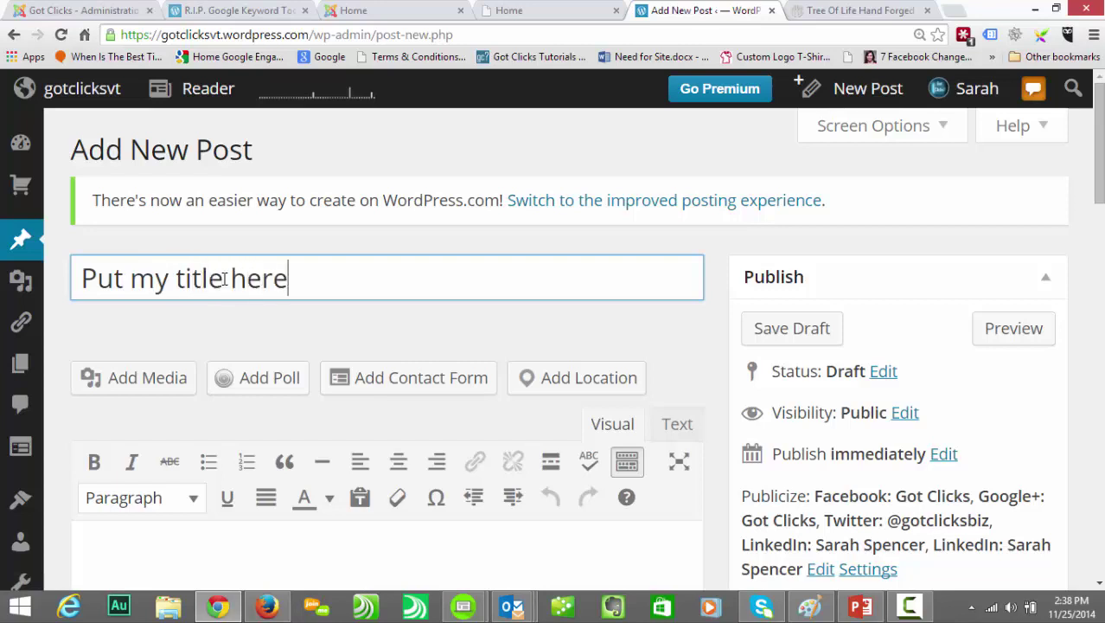
drag(1098, 160, 1098, 207)
click(344, 340)
text(Just sta)
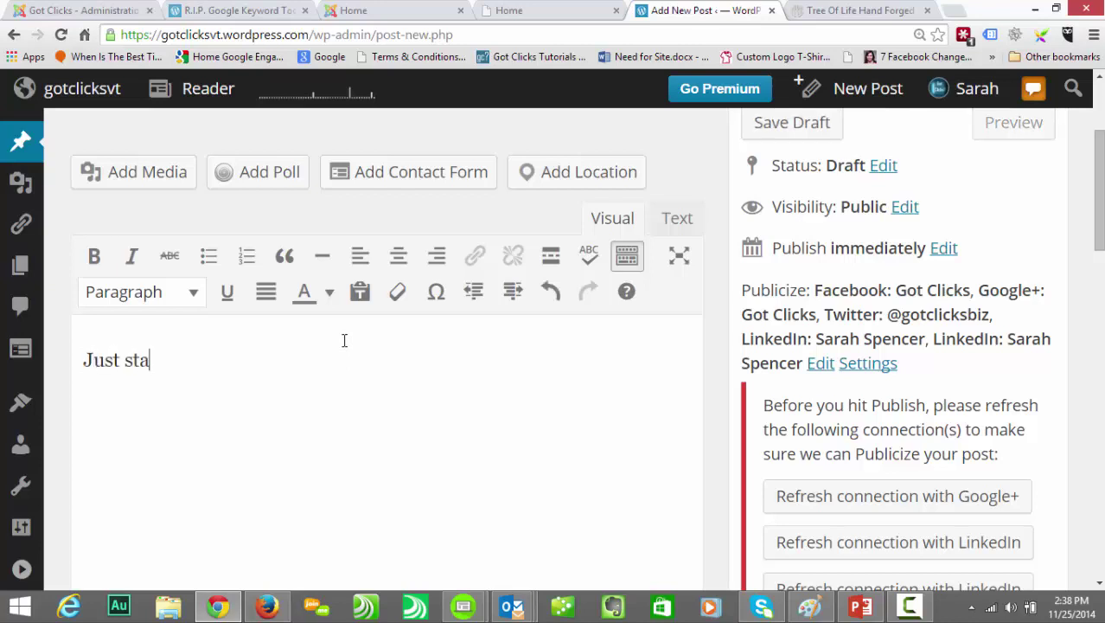
text(rt typing!)
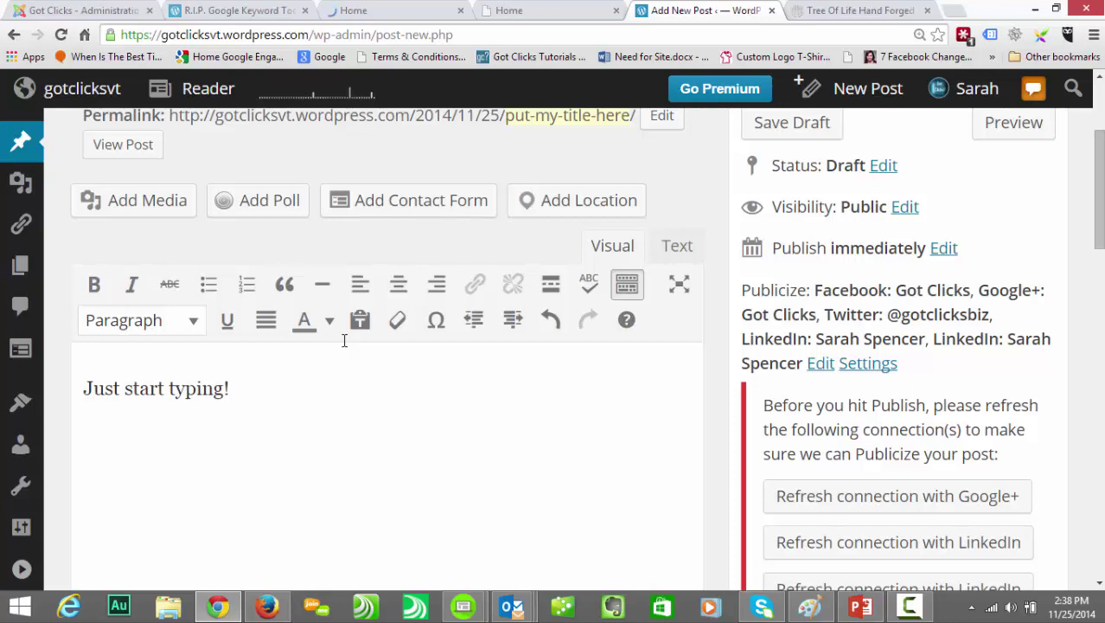
Insert the fountain pen image 32354114.jpg from the media library into the post, left-aligned at Medium size (200 × 300).
click(111, 206)
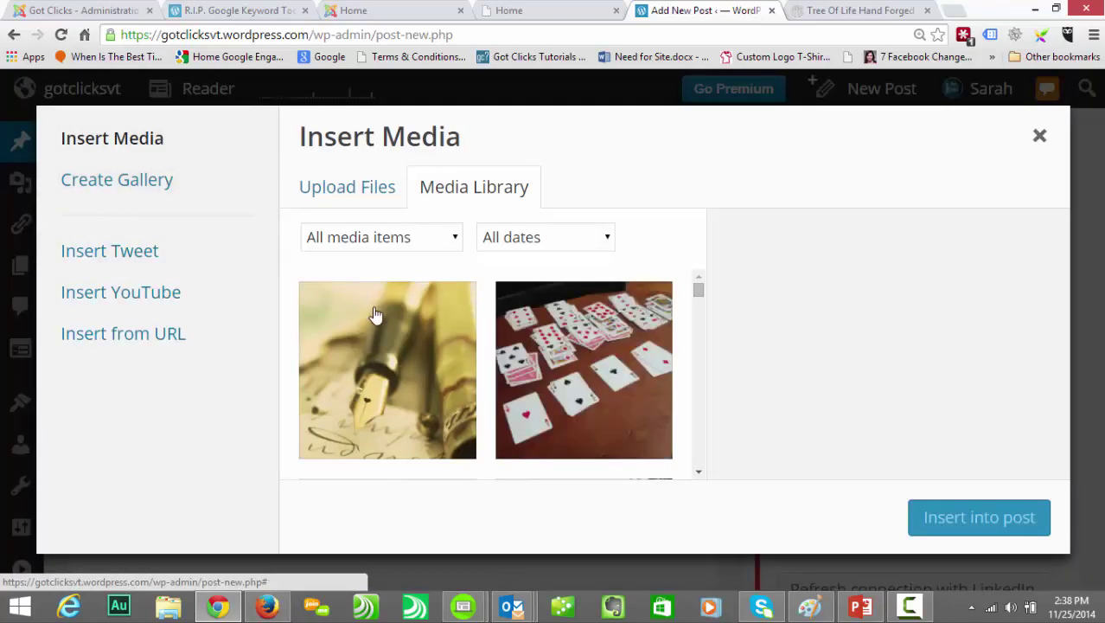
click(423, 369)
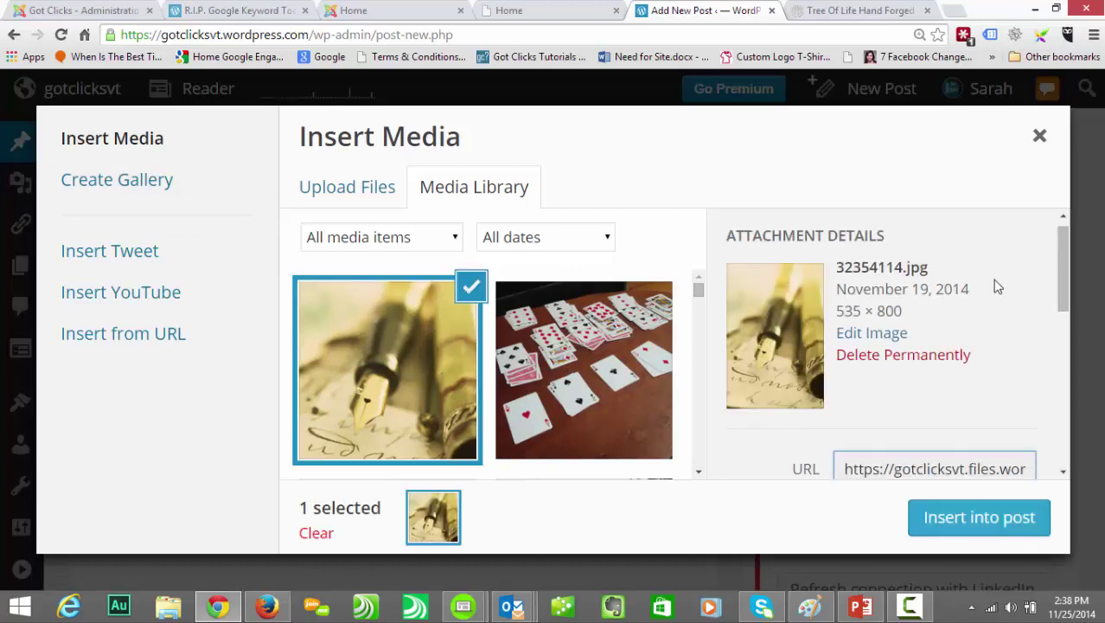
drag(1063, 278, 1069, 451)
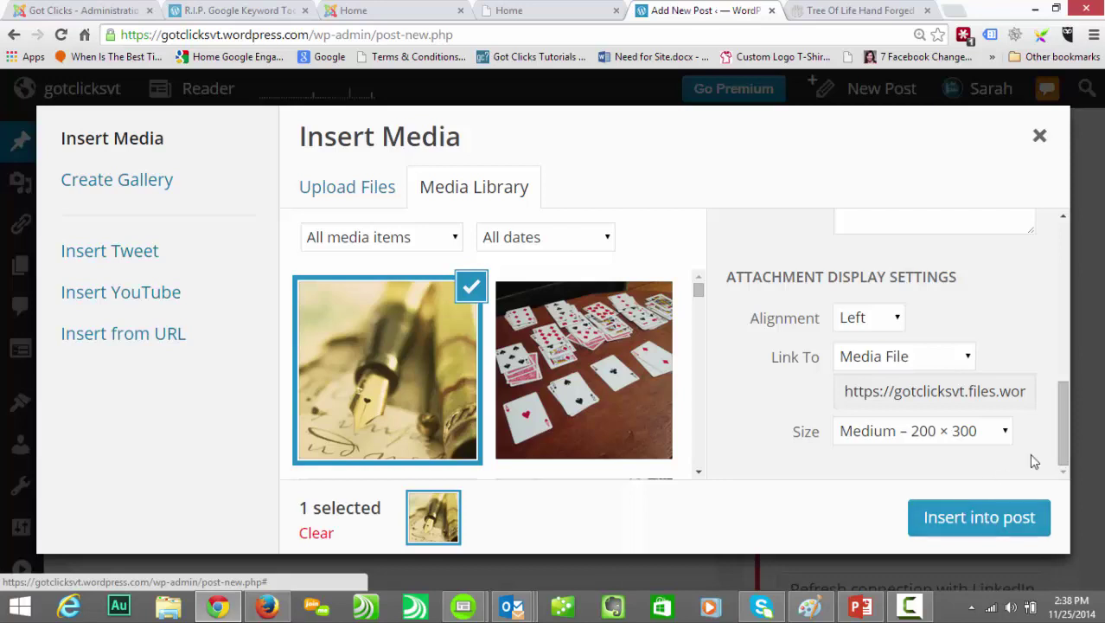
drag(1061, 445, 1033, 348)
click(997, 525)
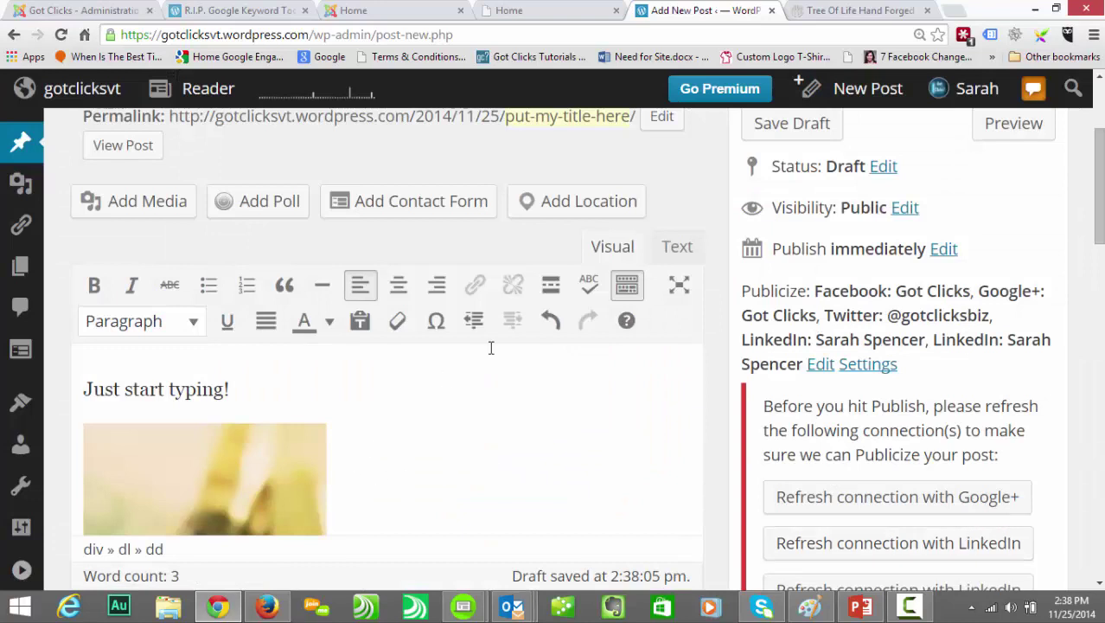
Preview the draft post on the site, then close the preview and return to the post's title.
click(1024, 136)
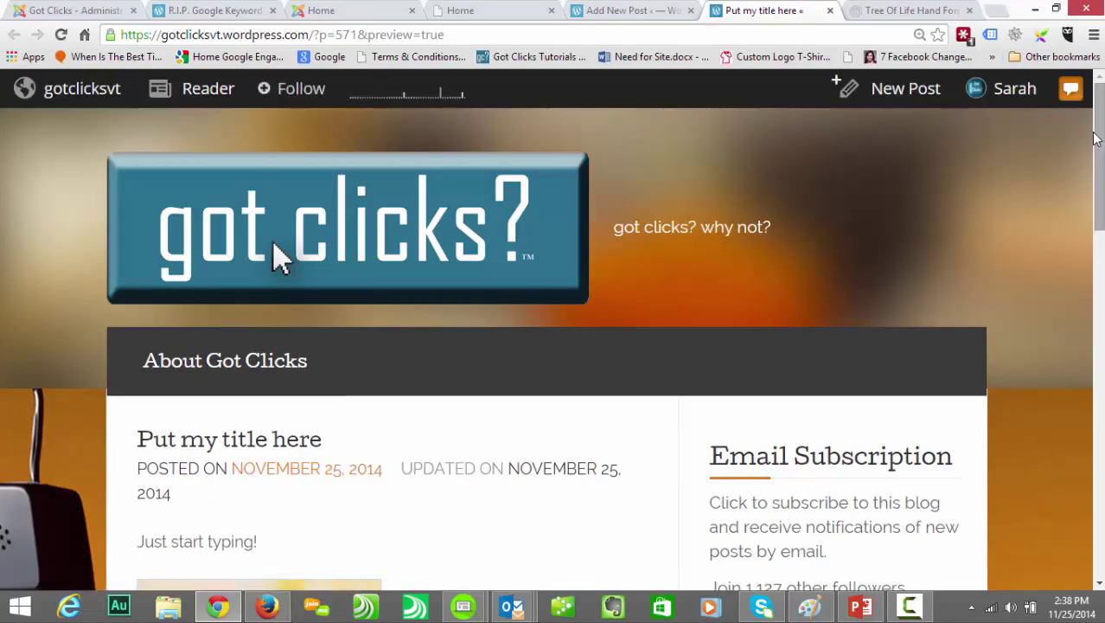
click(829, 10)
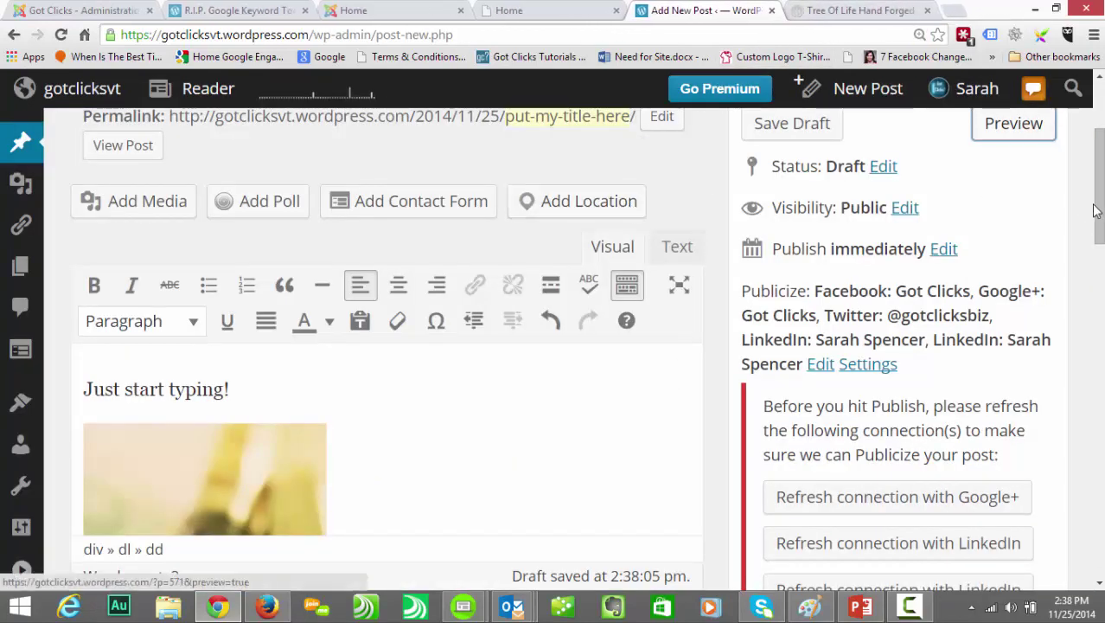
drag(1097, 213, 1095, 124)
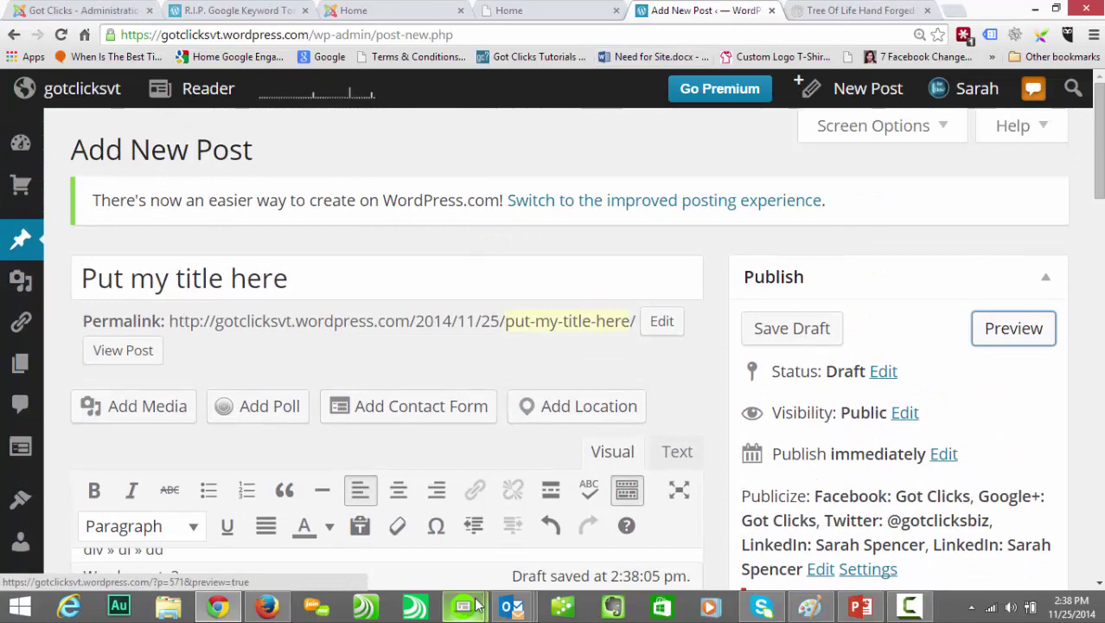
Switch to gcx8demo.wpp in WebPlus X8, show the site's list of pages and look over the index.html layout.
mouse_move(464, 606)
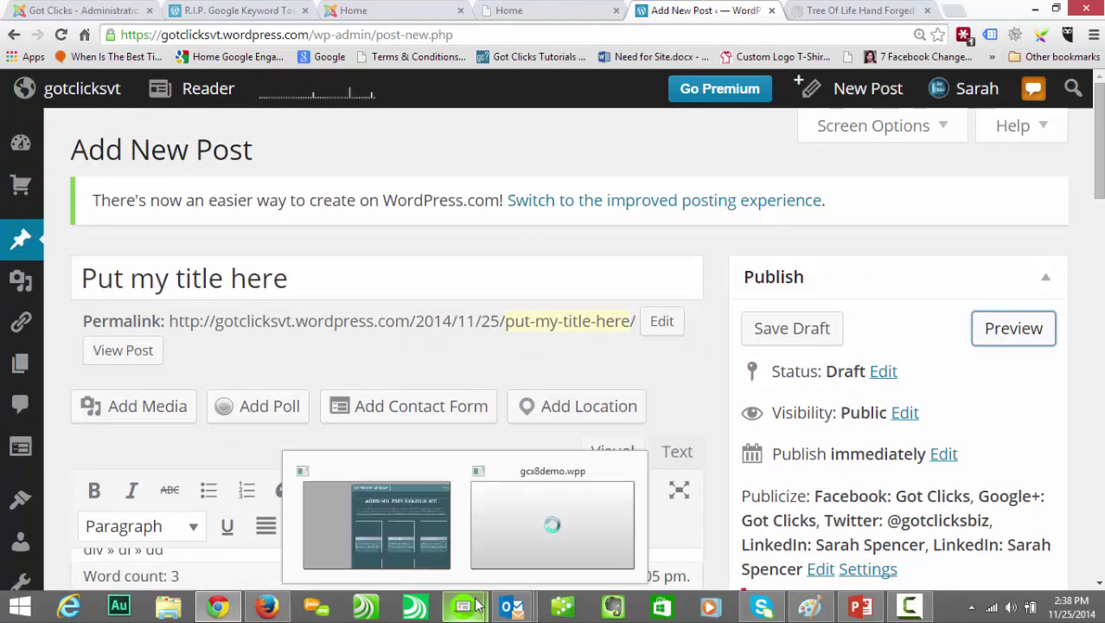
click(499, 552)
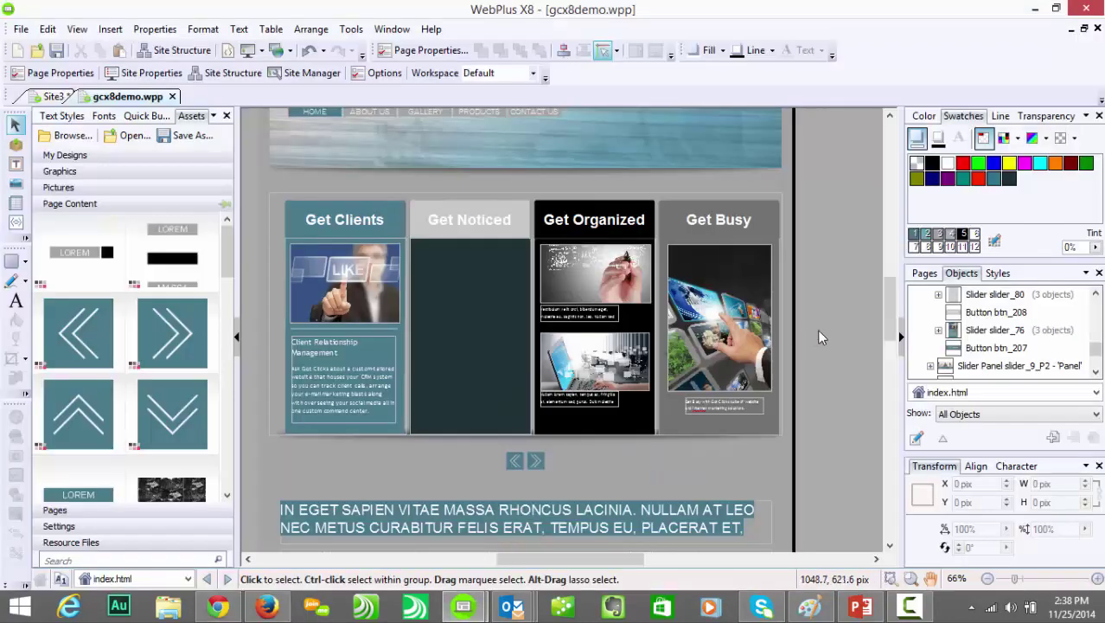
drag(888, 310, 874, 290)
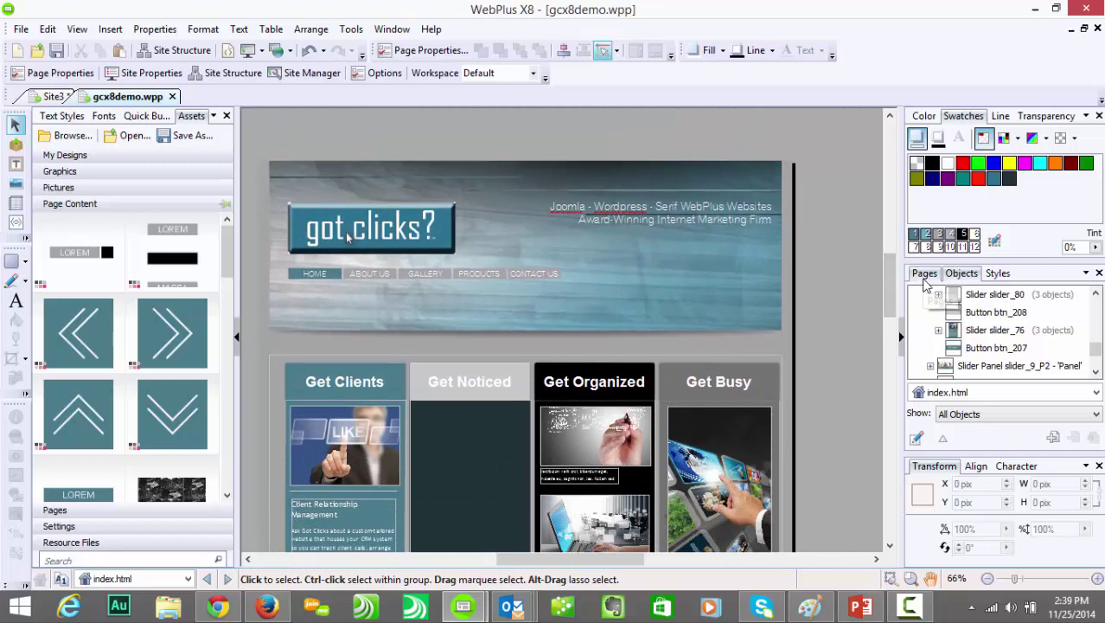
click(924, 275)
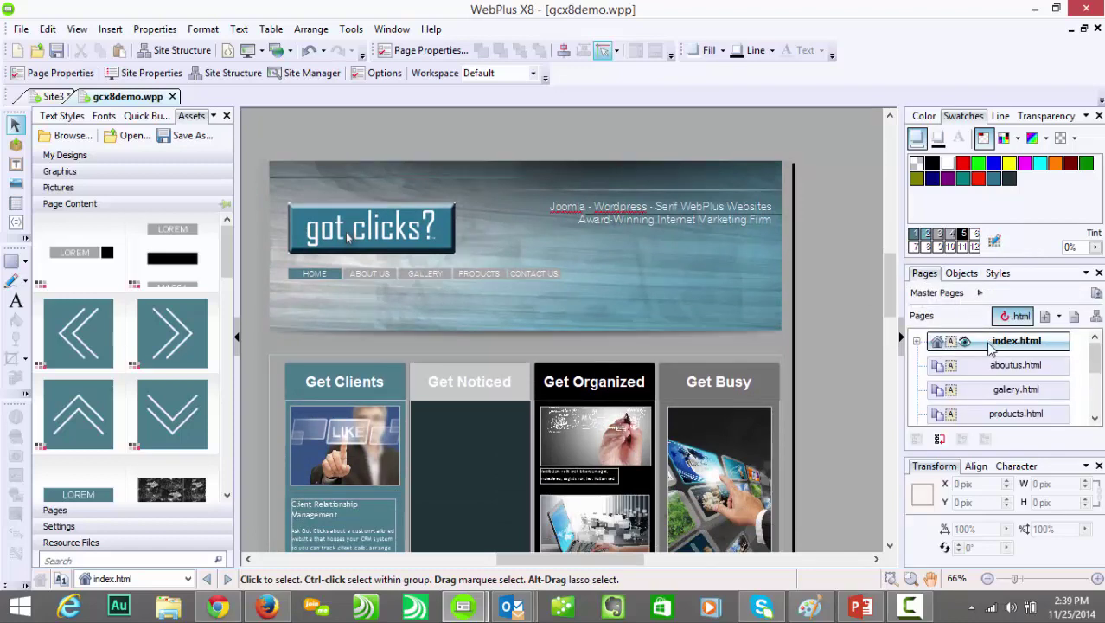
drag(890, 294, 887, 340)
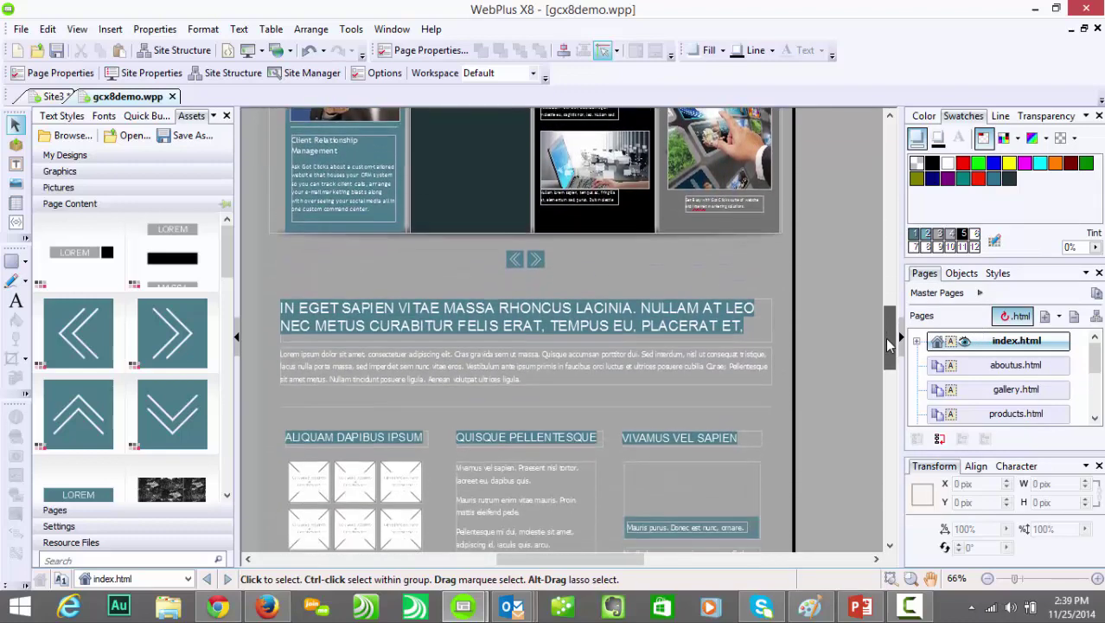
Try replacing the Get Busy panel's picture with computer-security-signpost-shows-laptop-internet-safety_M1TvmND_.jpg and undo the replacement.
click(740, 184)
drag(889, 323, 888, 258)
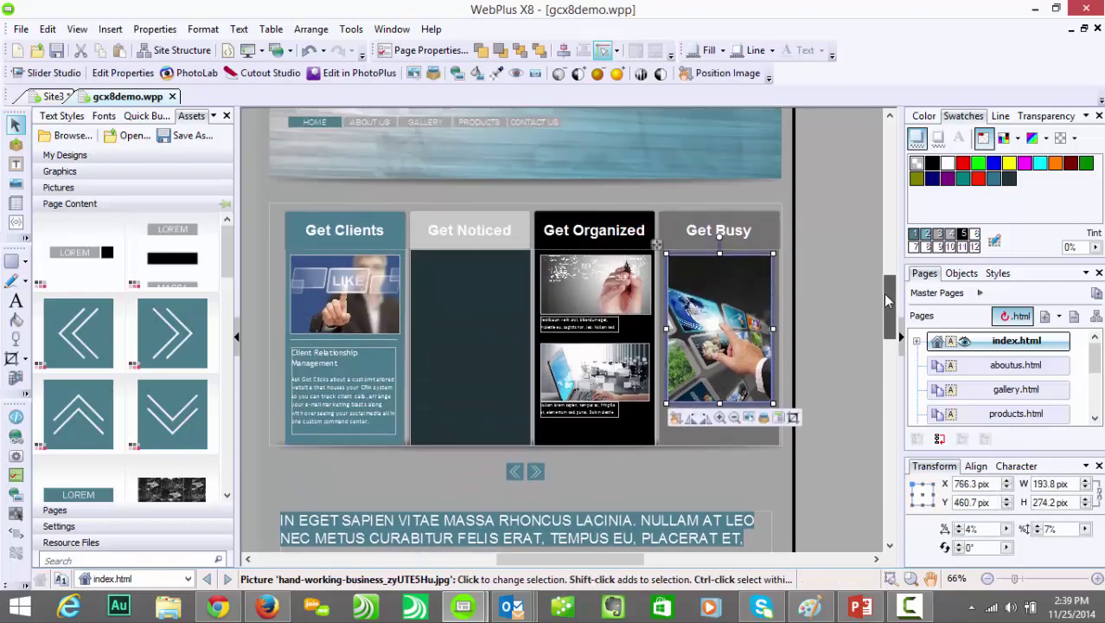
click(749, 420)
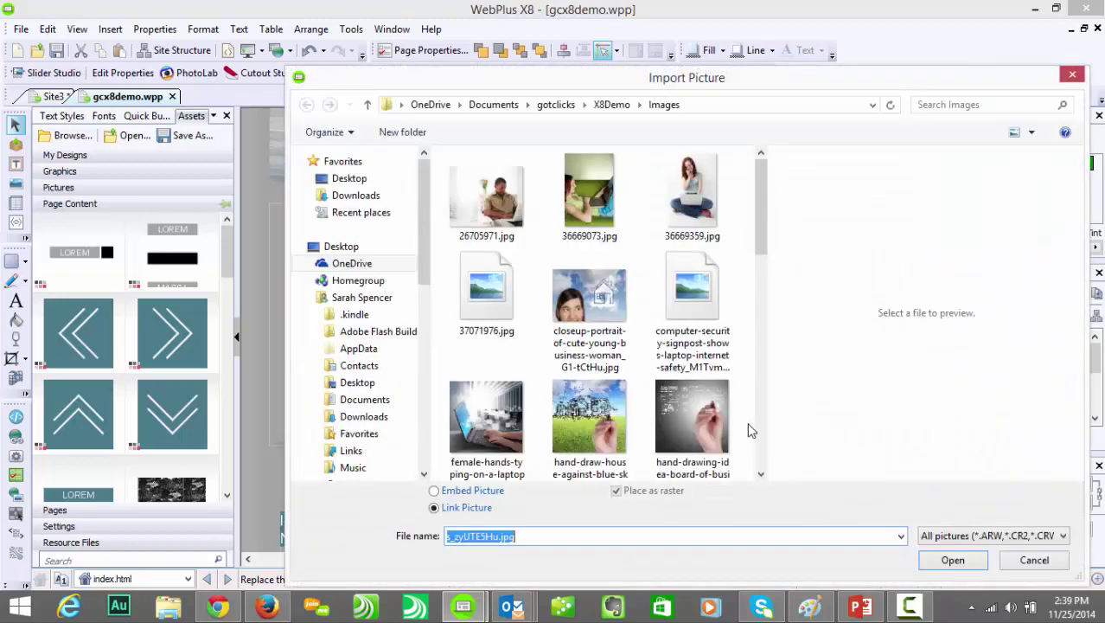
double_click(715, 282)
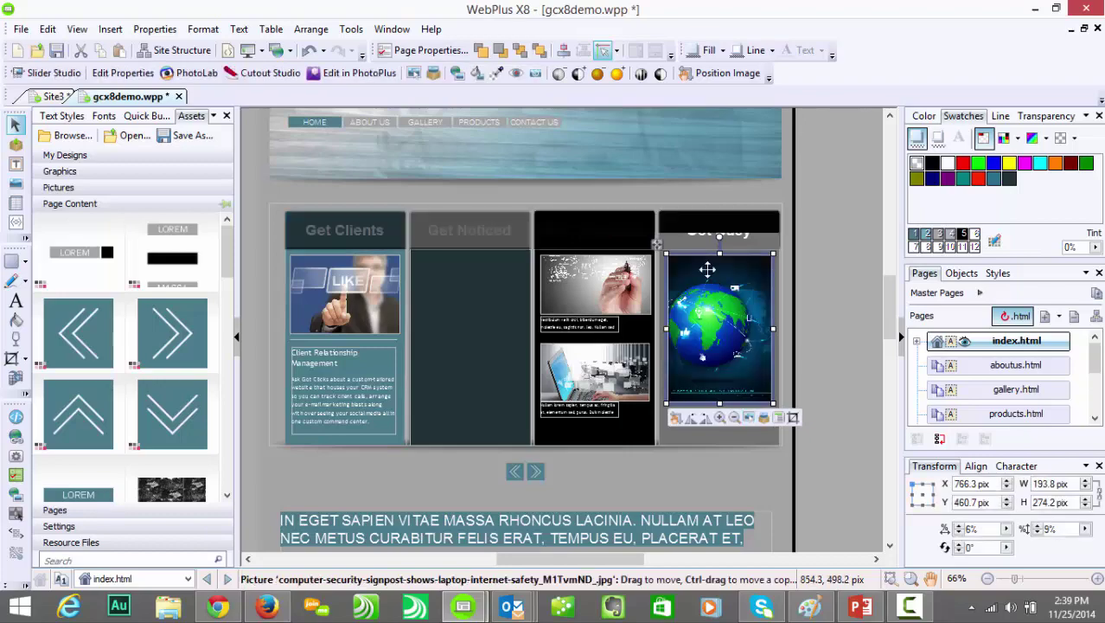
click(310, 52)
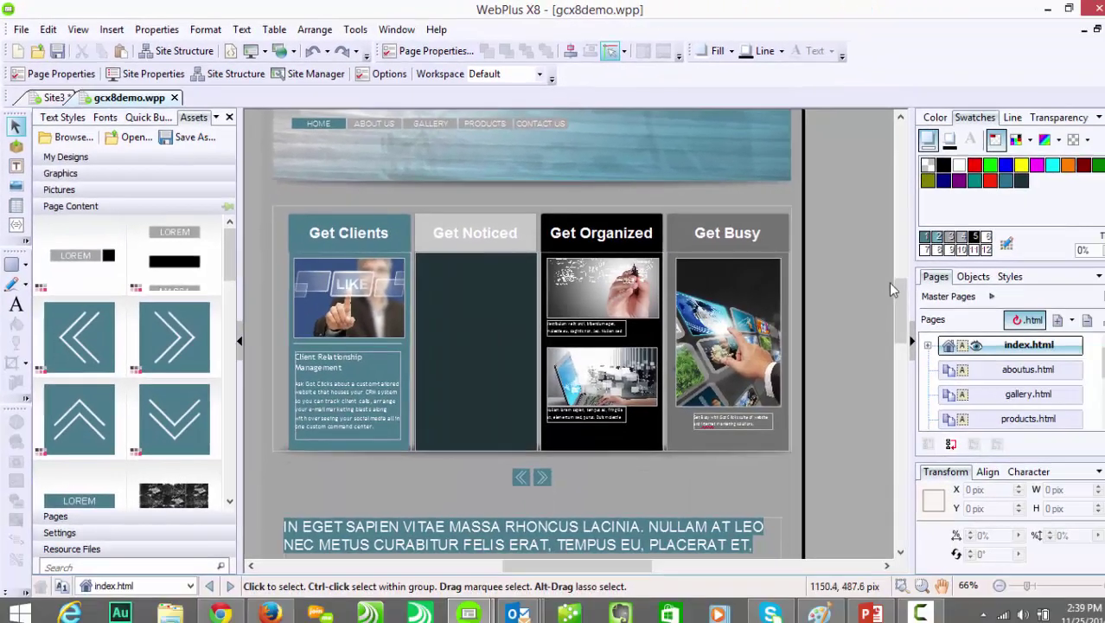
Replace the placeholder heading below the four panels with "Got Clicks just got easier." and deselect its text frame.
drag(902, 293, 901, 317)
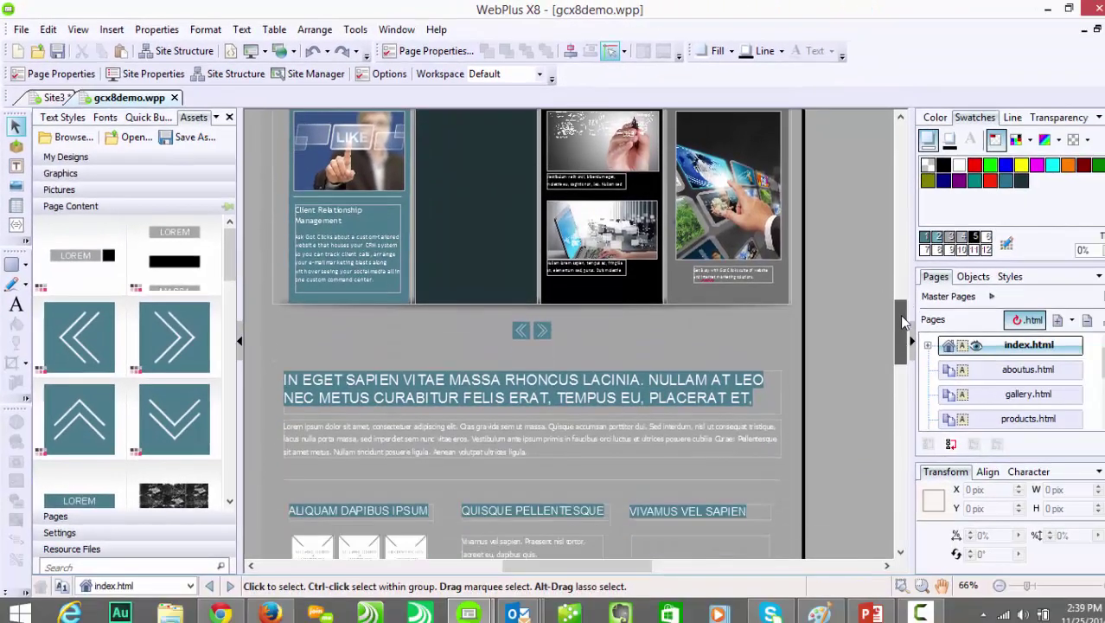
triple_click(752, 398)
text(Got Clicks just got easier.)
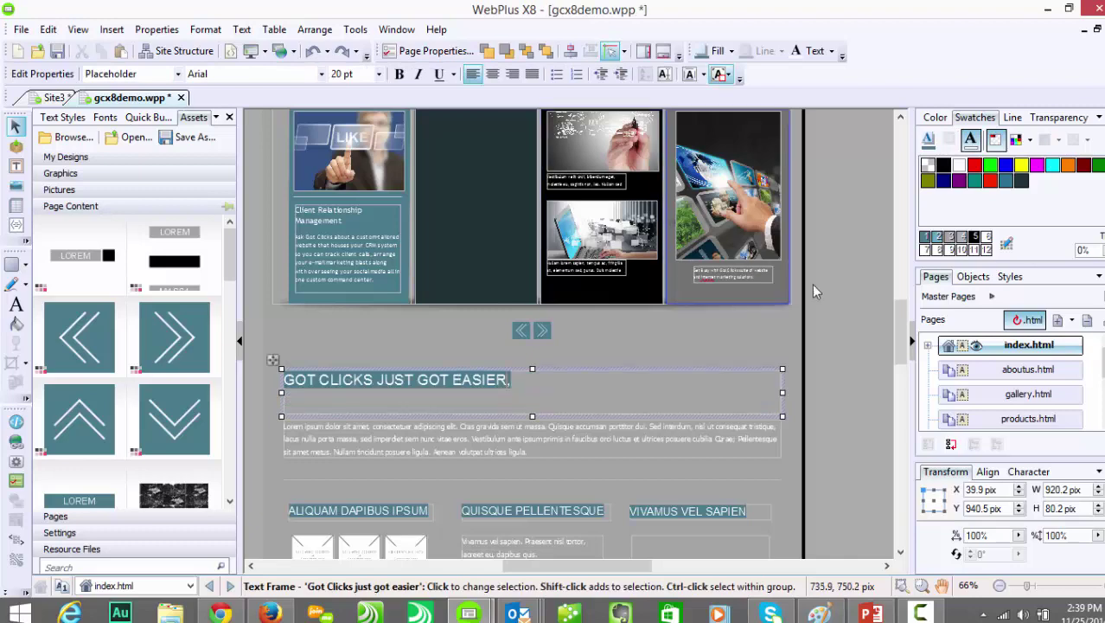
key(Escape)
click(846, 307)
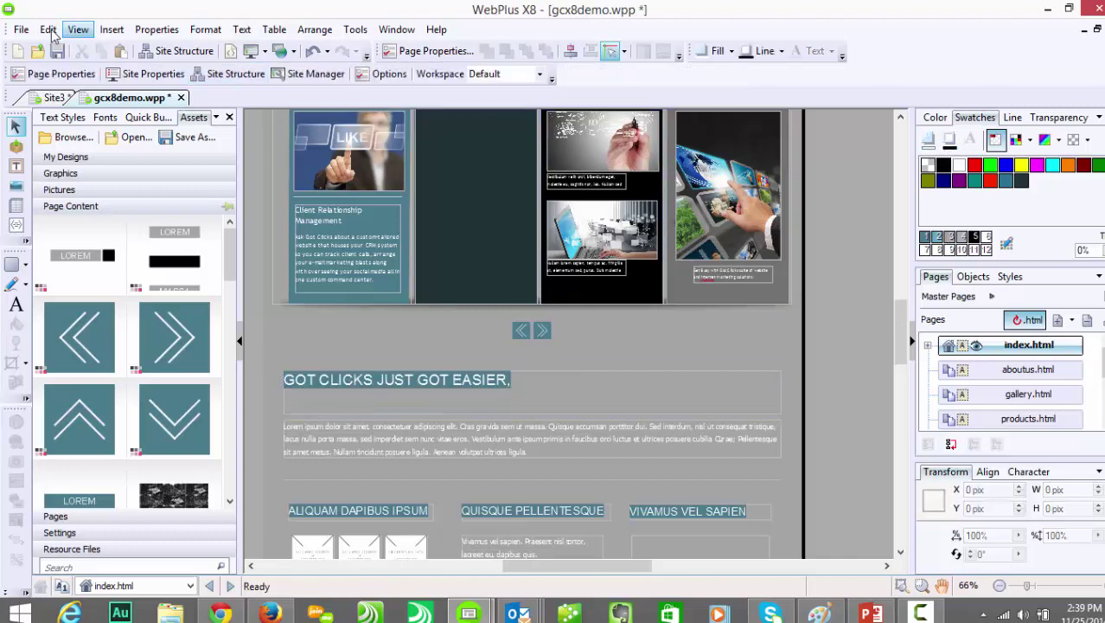
Look over the site's browser preview options, and switch to Google Chrome to view the Home page tab.
click(21, 29)
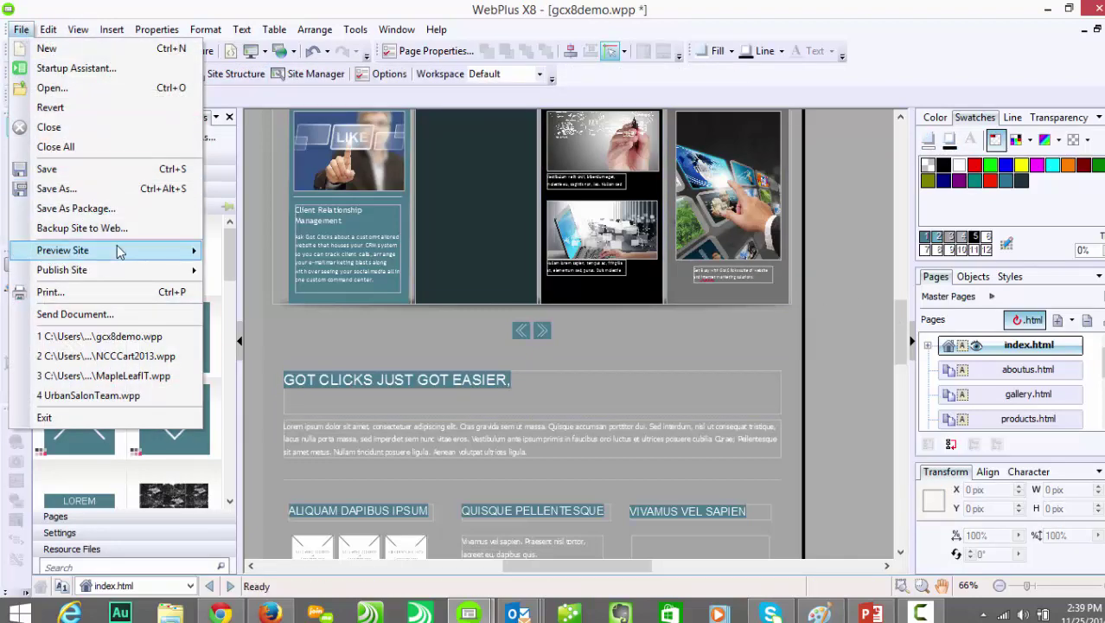
mouse_move(119, 250)
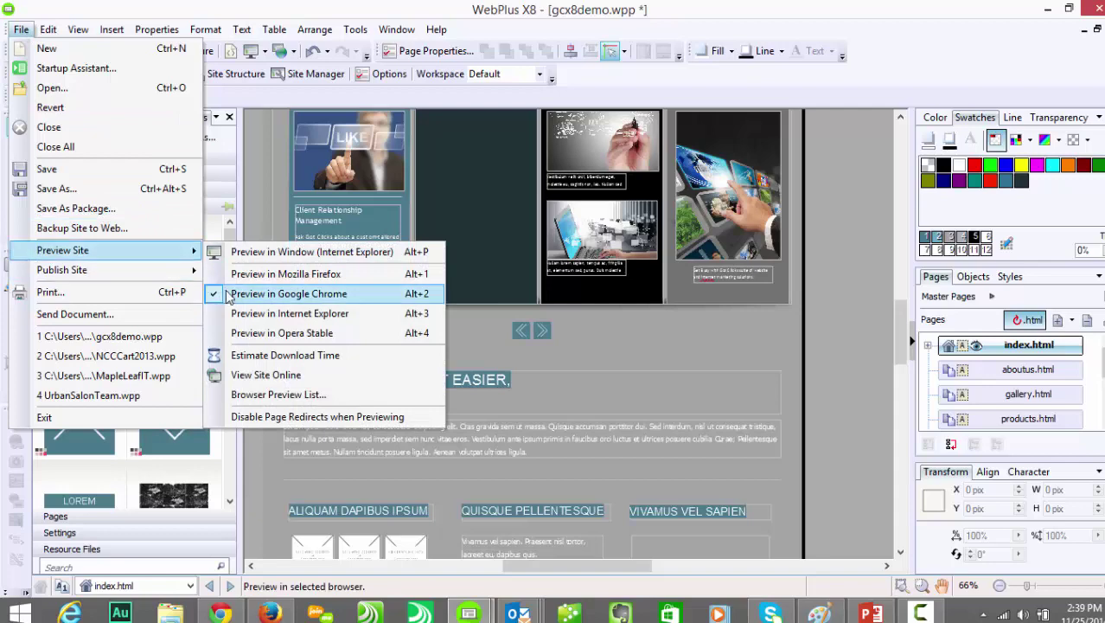
click(223, 614)
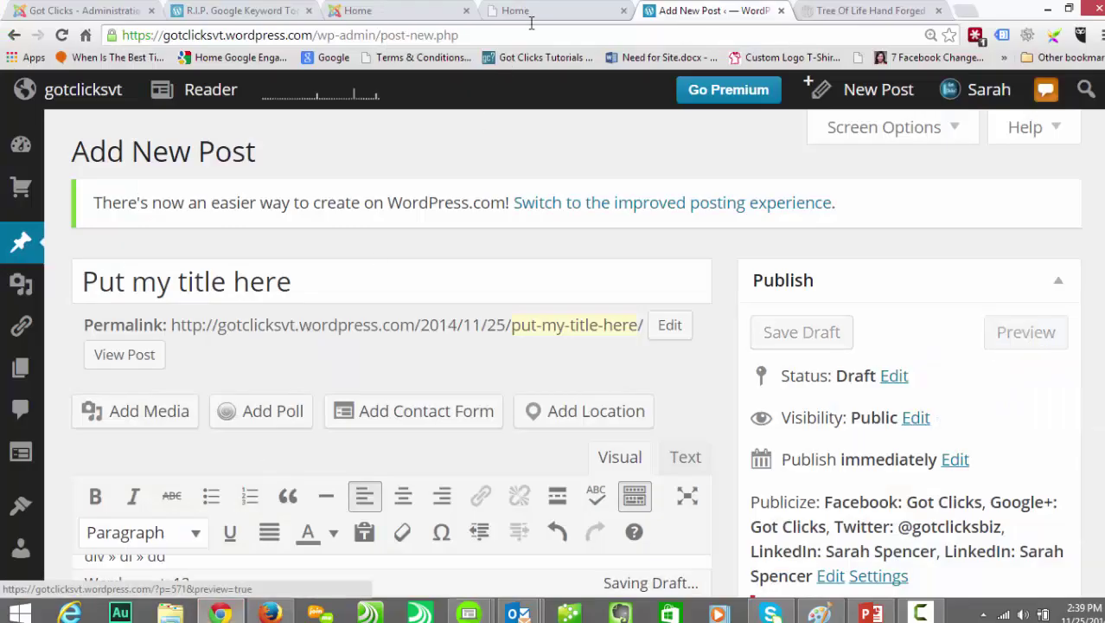
click(529, 12)
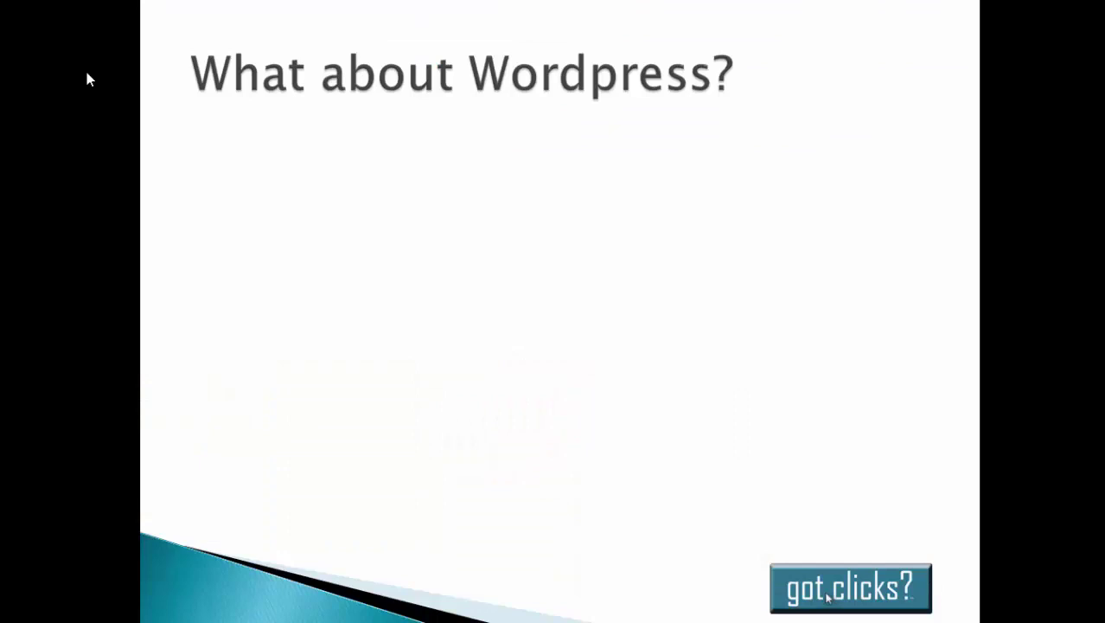
key(Right)
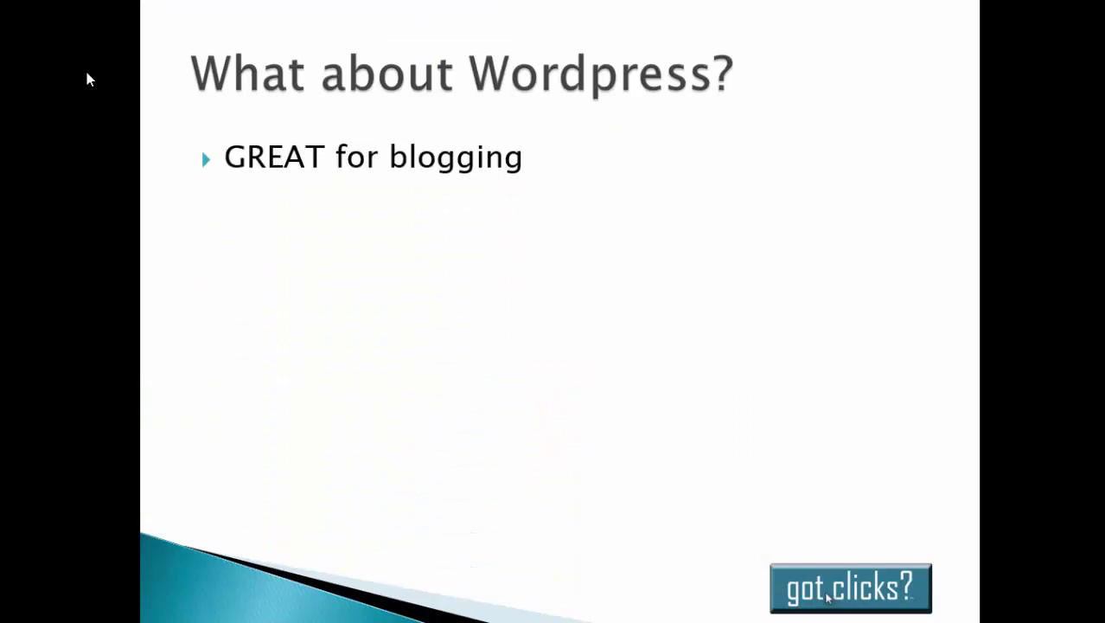